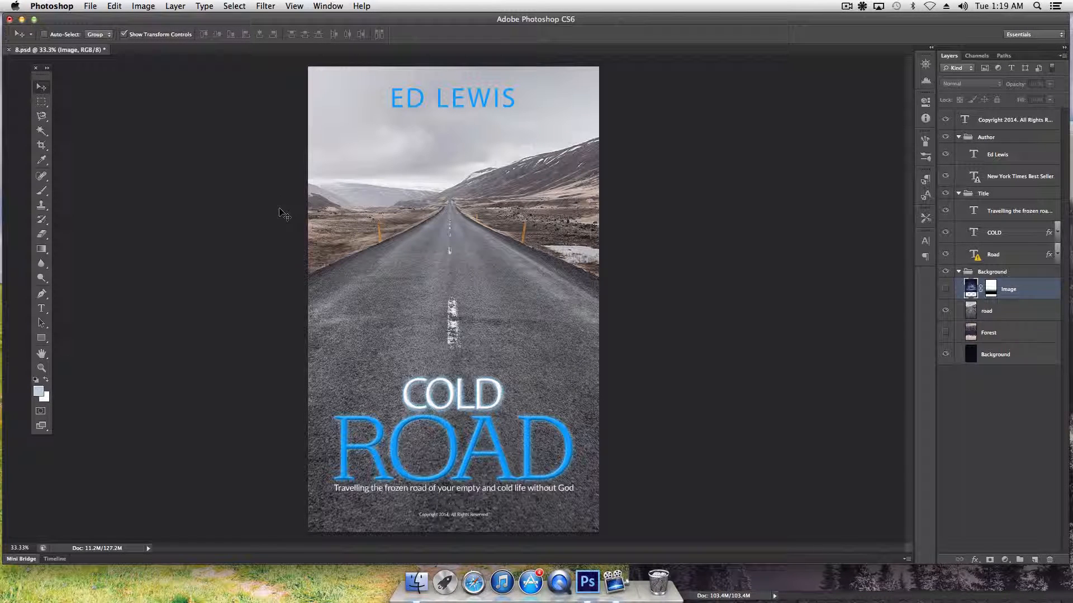
Pick the Horizontal Type tool to edit the cover text
{"action": "left_click", "coordinate": [41, 309]}
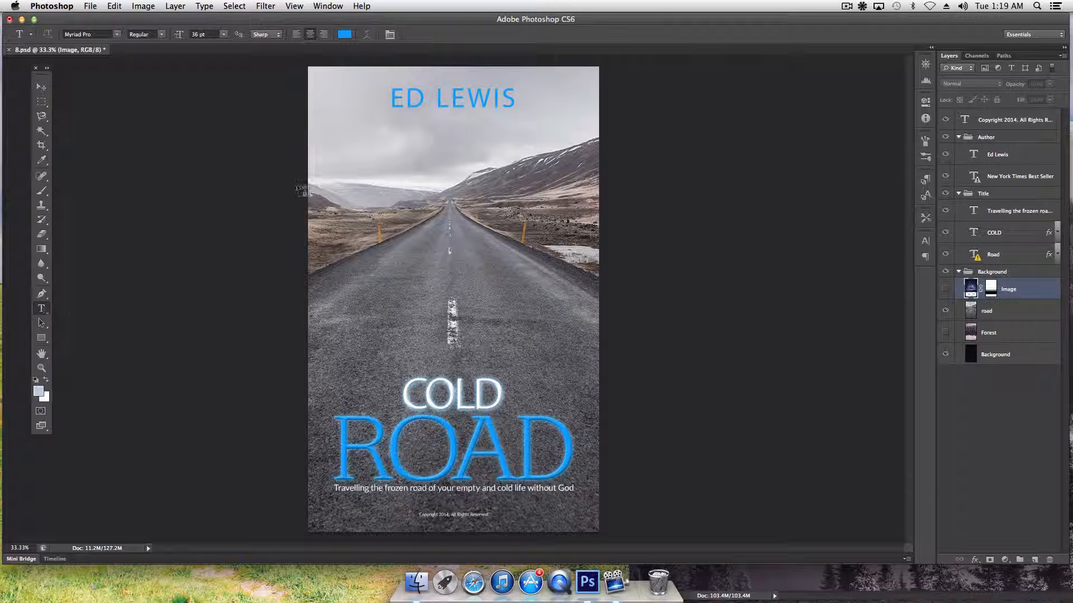
Replace the author name at the top of the cover with JOHN DOE and commit it
{"action": "left_click", "coordinate": [457, 97]}
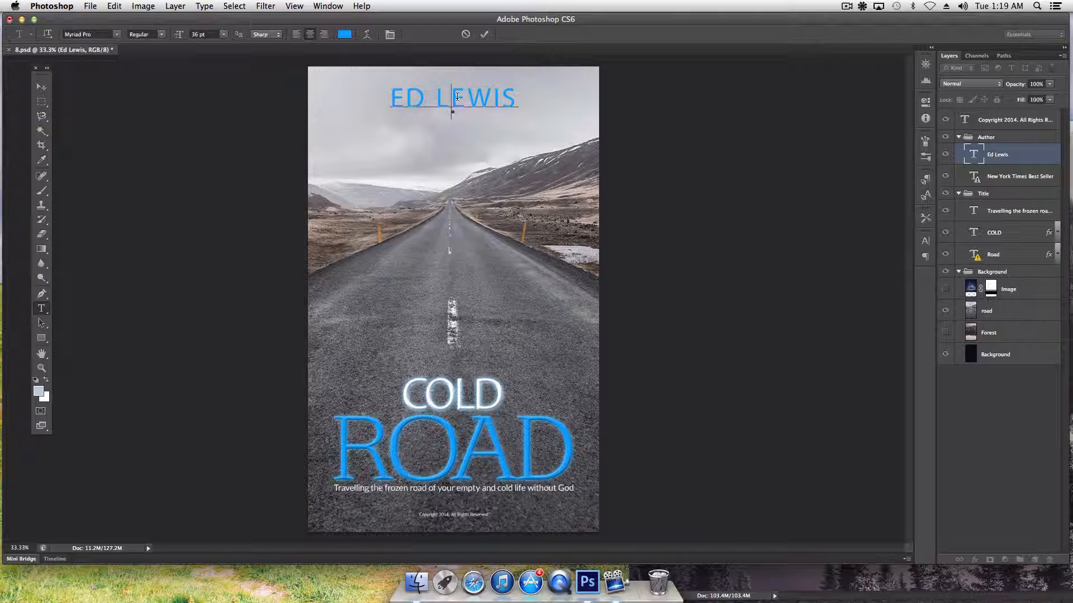
{"action": "mouse_move", "coordinate": [513, 95]}
{"action": "left_mouse_down"}
{"action": "mouse_move", "coordinate": [391, 96]}
{"action": "mouse_move", "coordinate": [523, 99]}
{"action": "left_mouse_up"}
{"action": "left_click", "coordinate": [467, 95]}
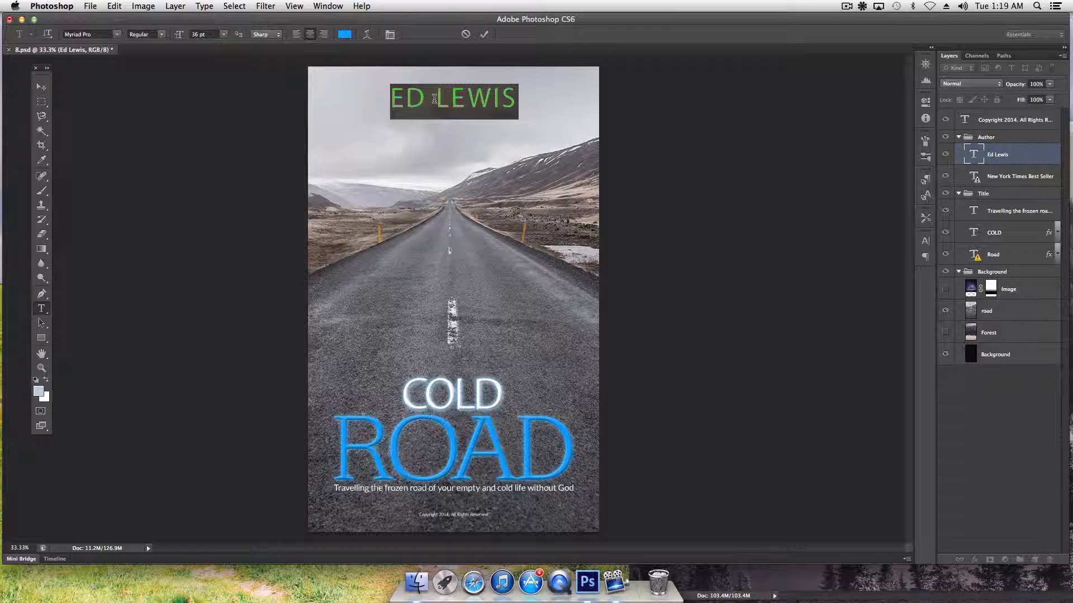
{"action": "type", "text": "JOHN"}
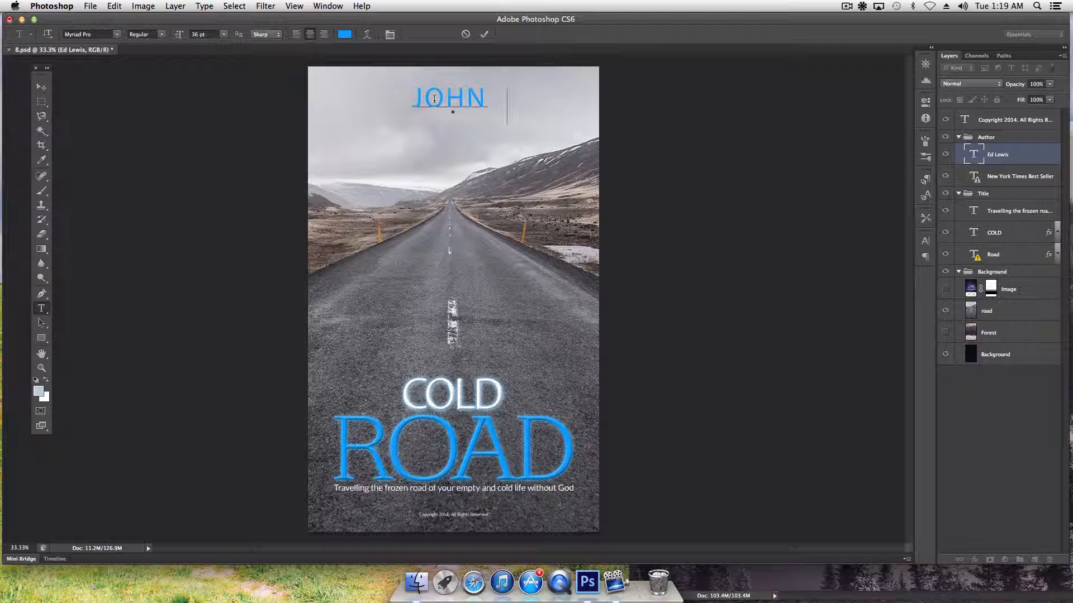
{"action": "type", "text": " DOE"}
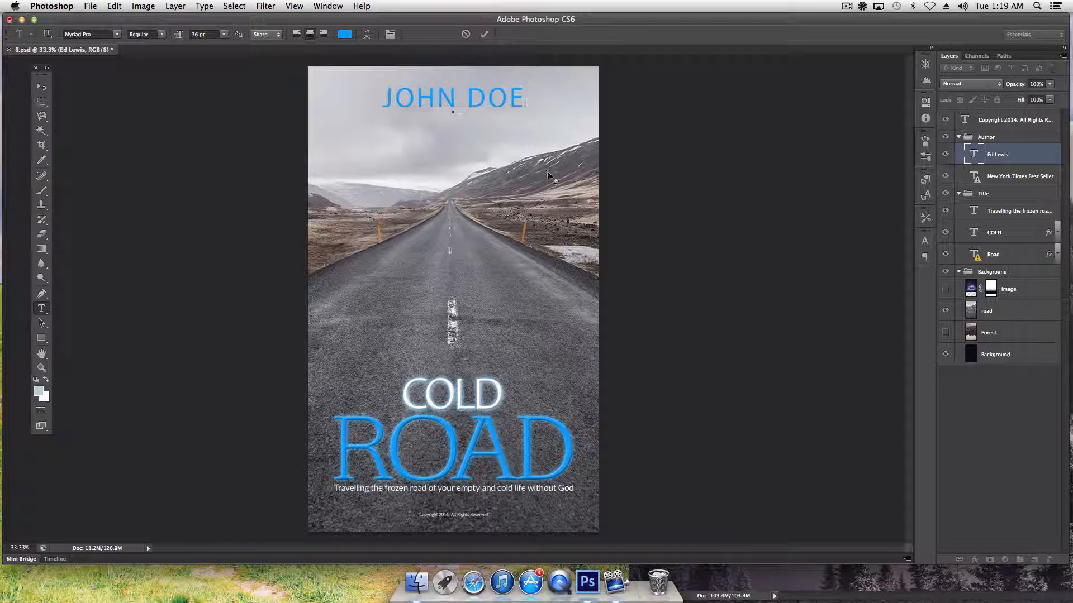
{"action": "left_click", "coordinate": [44, 90]}
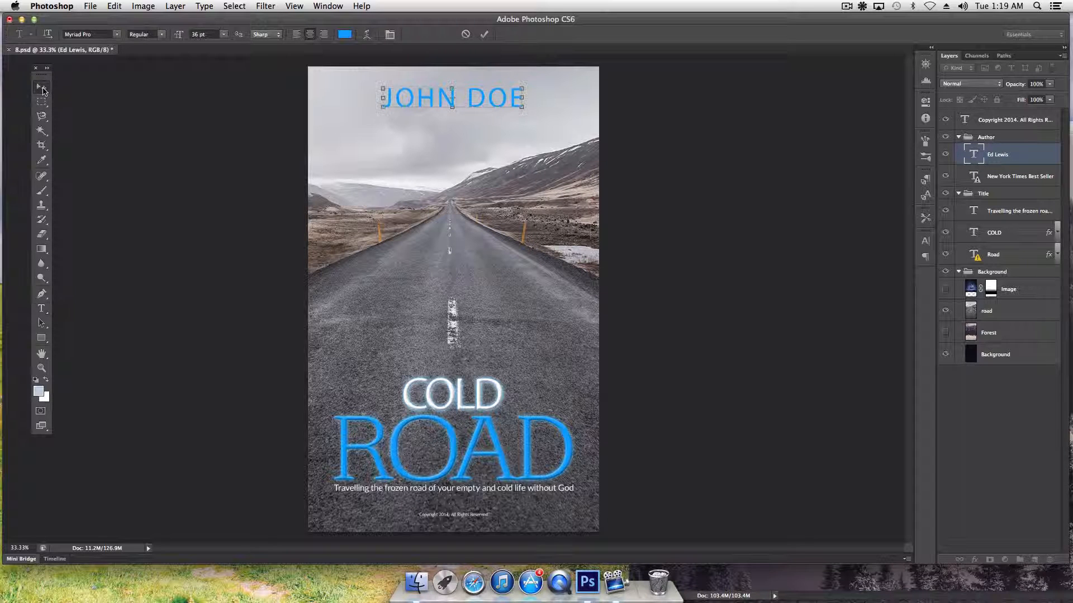
Open the Character panel from the Window menu, dock it with the right-hand panels and expand it
{"action": "left_click", "coordinate": [924, 245]}
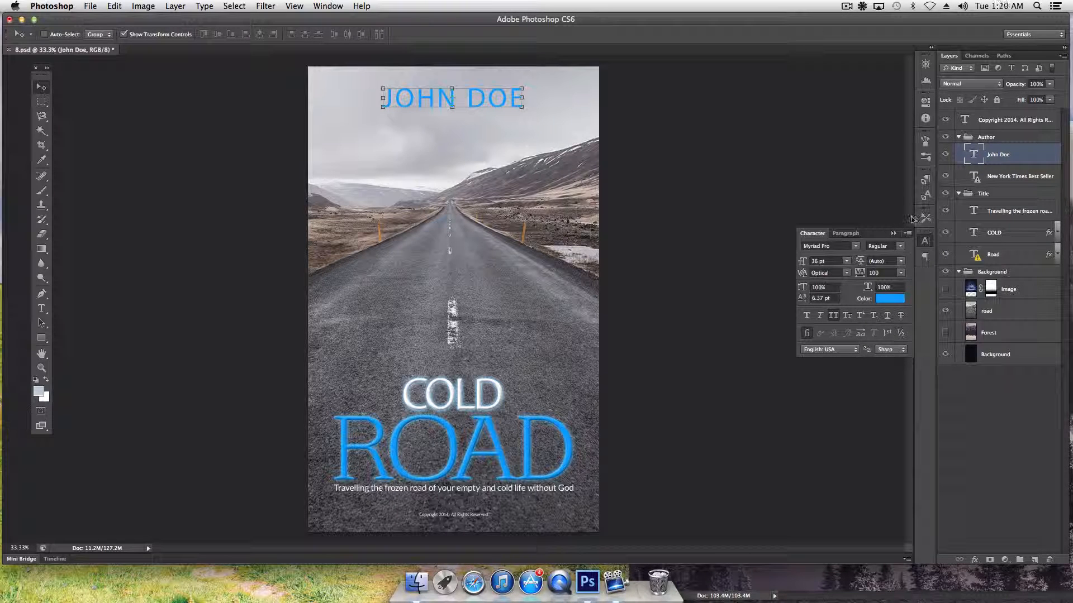
{"action": "left_click", "coordinate": [927, 244]}
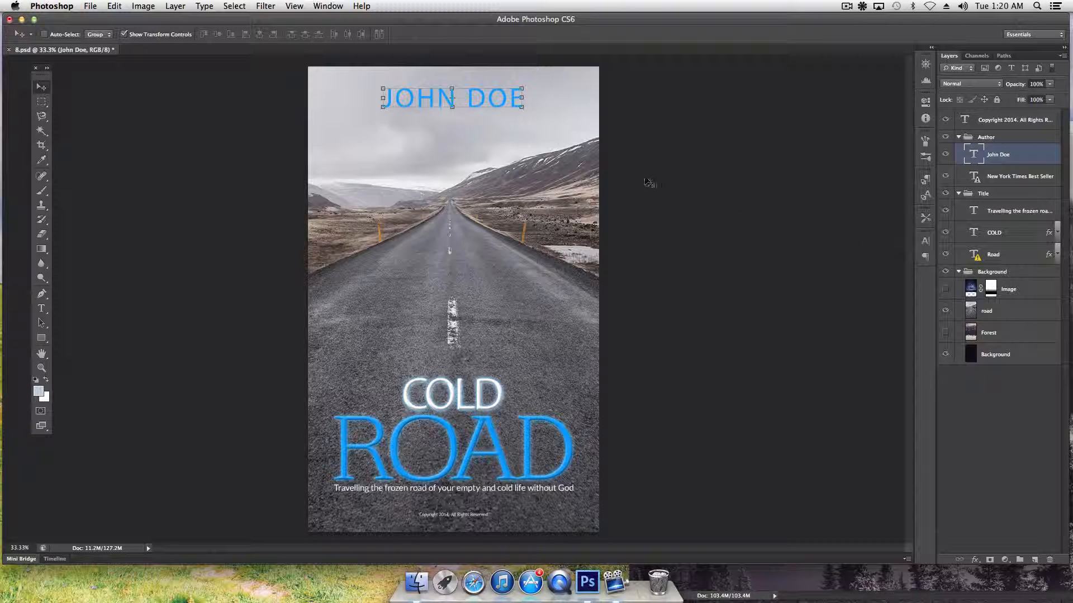
{"action": "left_click", "coordinate": [328, 7]}
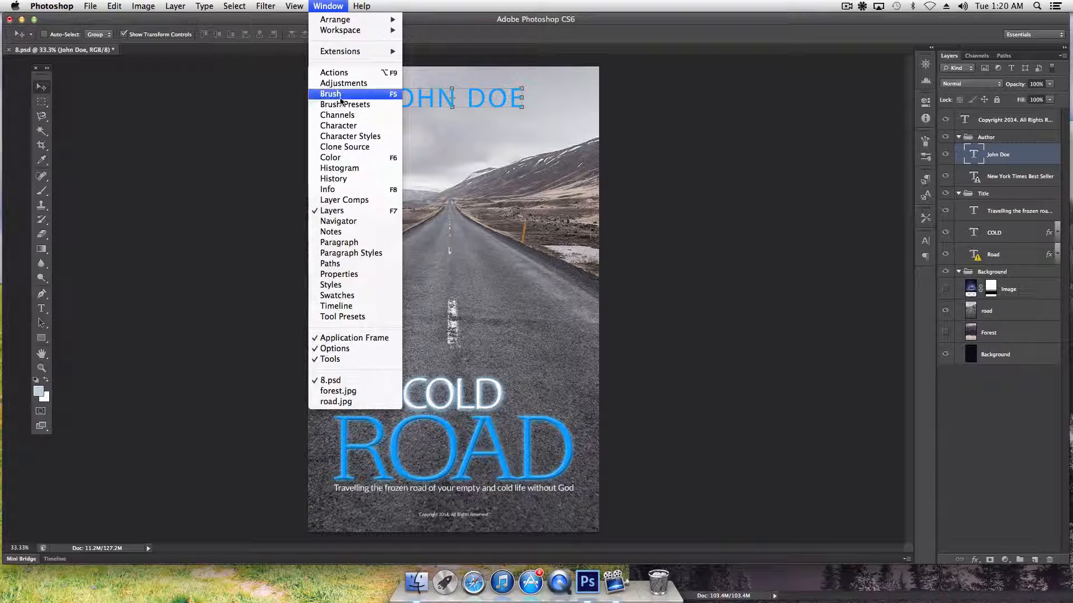
{"action": "left_click", "coordinate": [344, 130]}
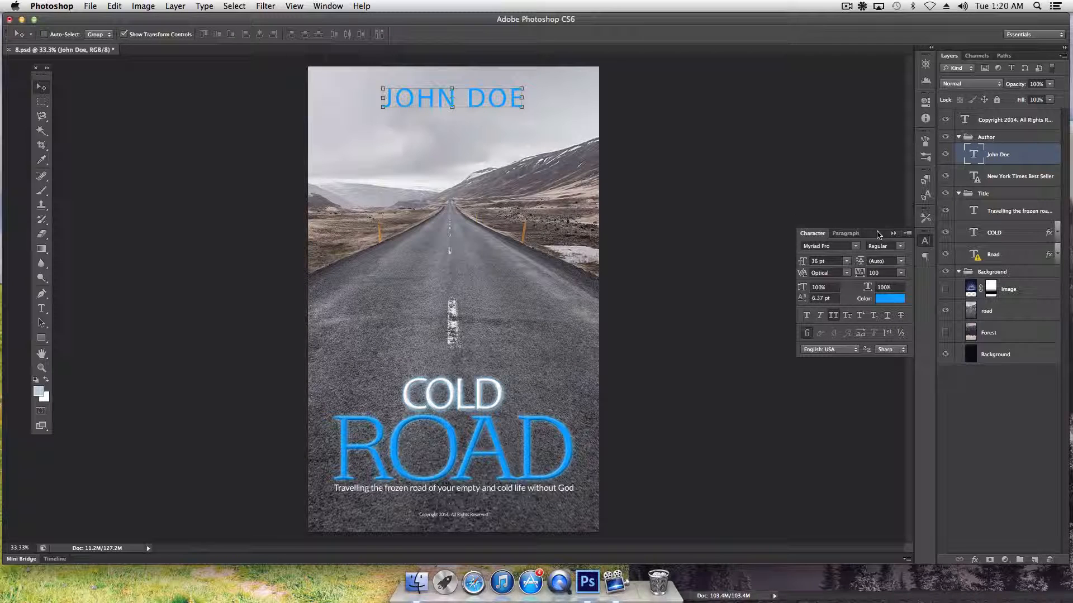
{"action": "left_click_drag", "start_coordinate": [877, 234], "coordinate": [708, 108]}
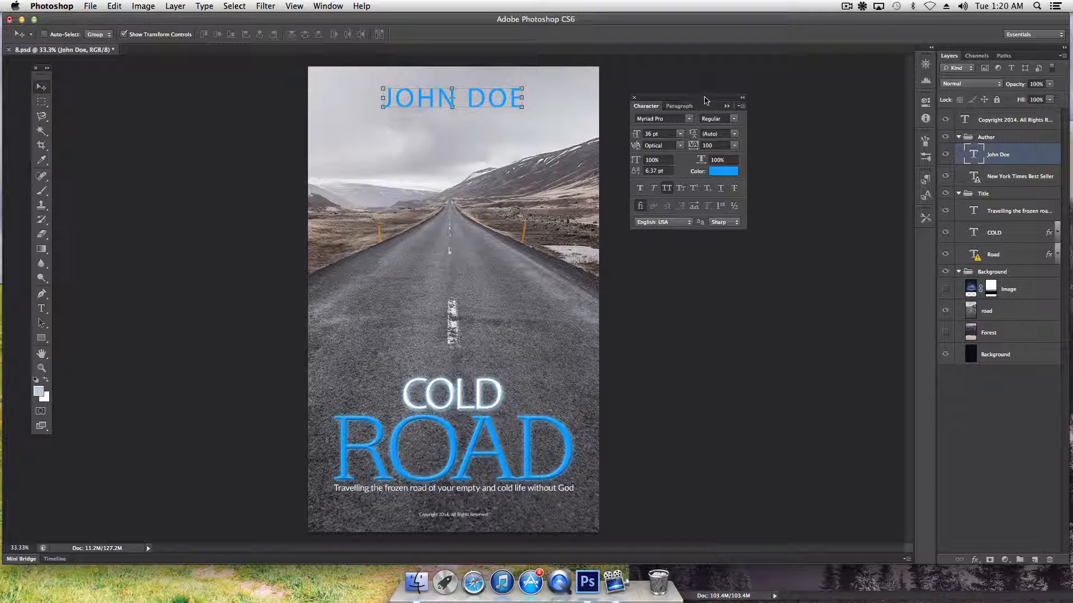
{"action": "left_click_drag", "start_coordinate": [706, 101], "coordinate": [926, 238]}
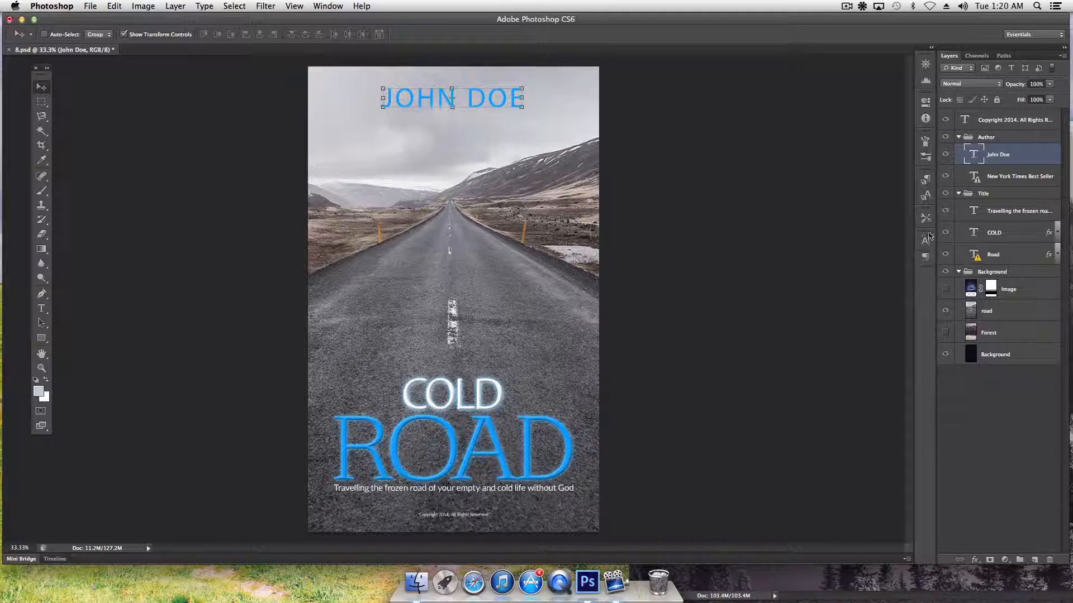
{"action": "left_click", "coordinate": [925, 241]}
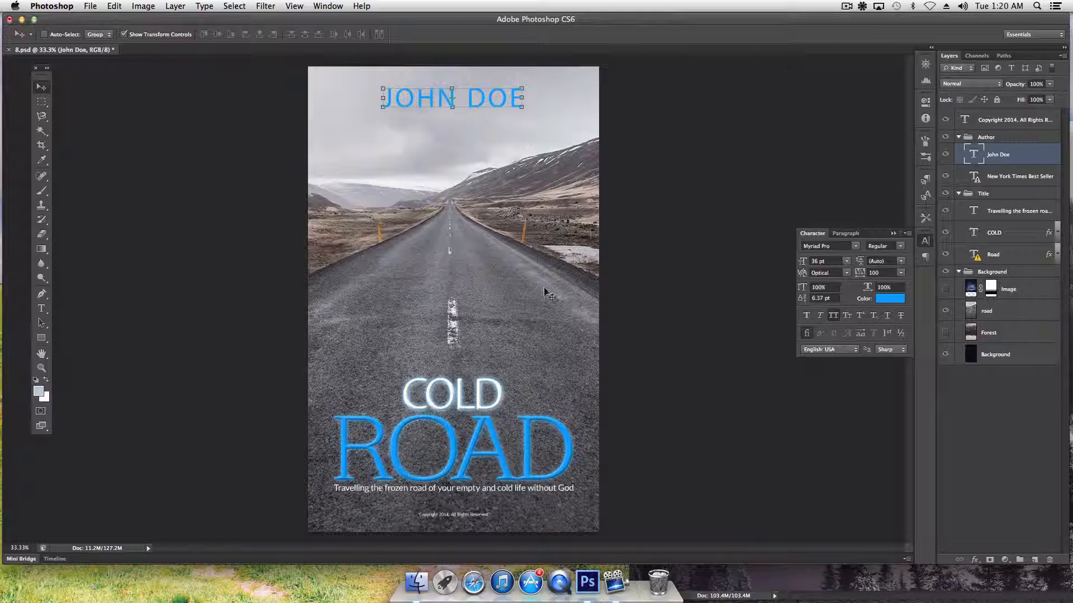
Try dark blue, purple-blue and red shades for the JOHN DOE text colour
{"action": "left_click", "coordinate": [887, 299]}
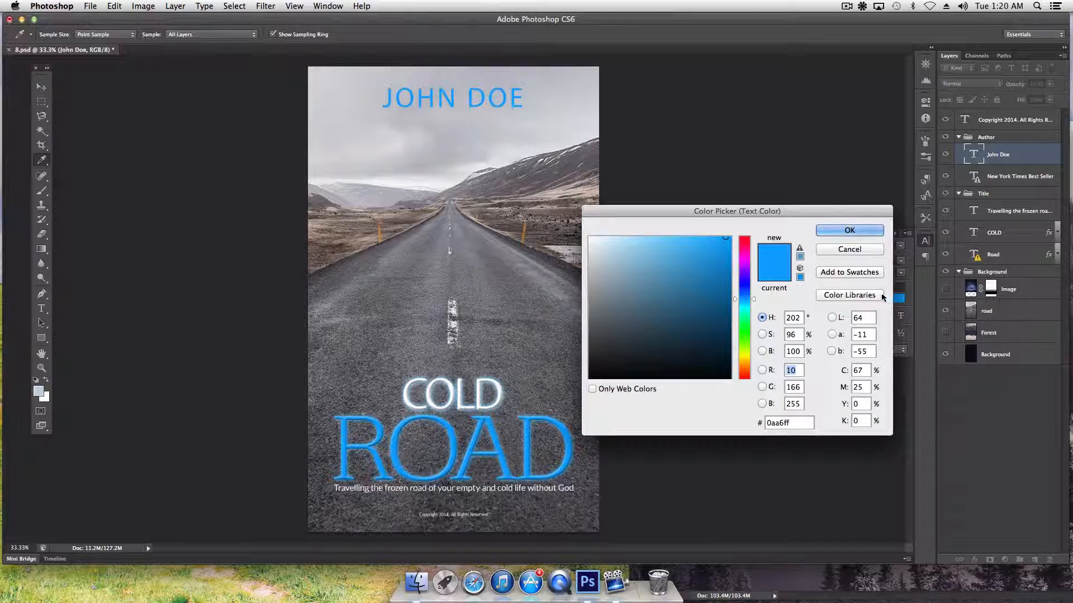
{"action": "left_click", "coordinate": [852, 251]}
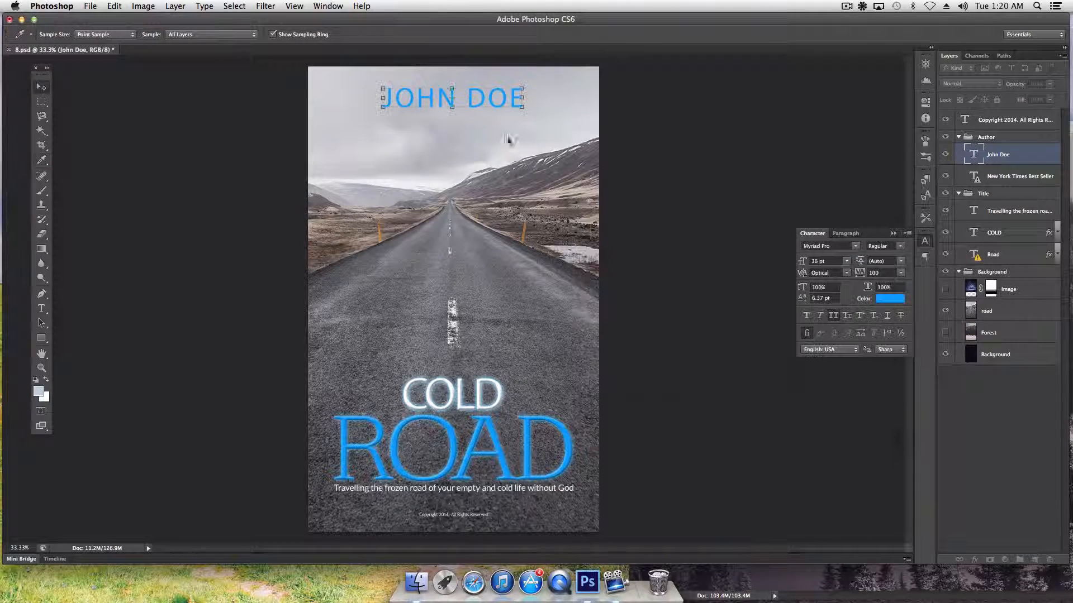
{"action": "left_click", "coordinate": [890, 298]}
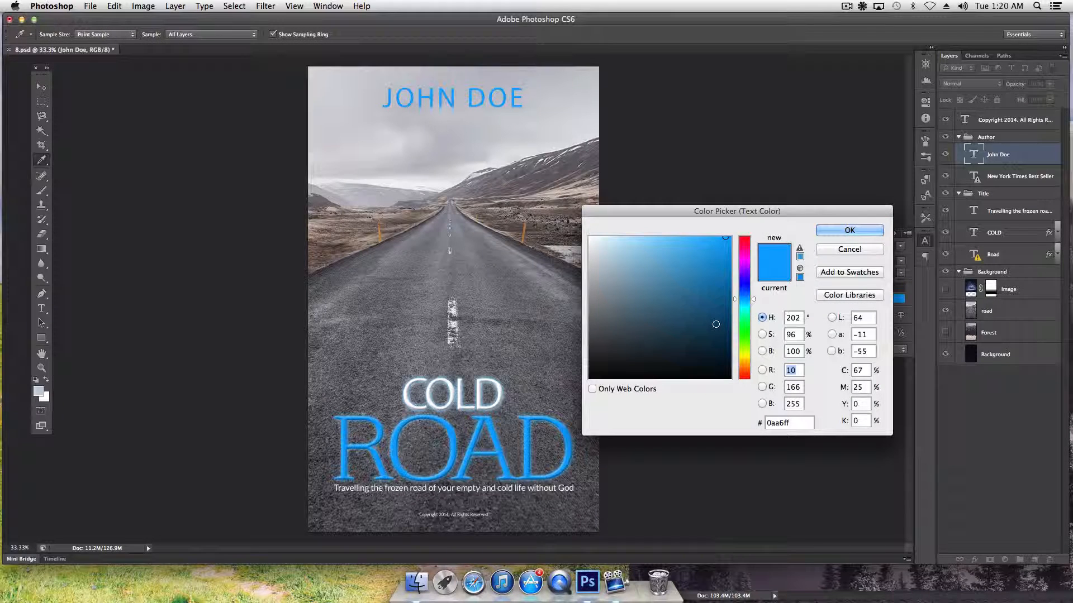
{"action": "left_click", "coordinate": [722, 347]}
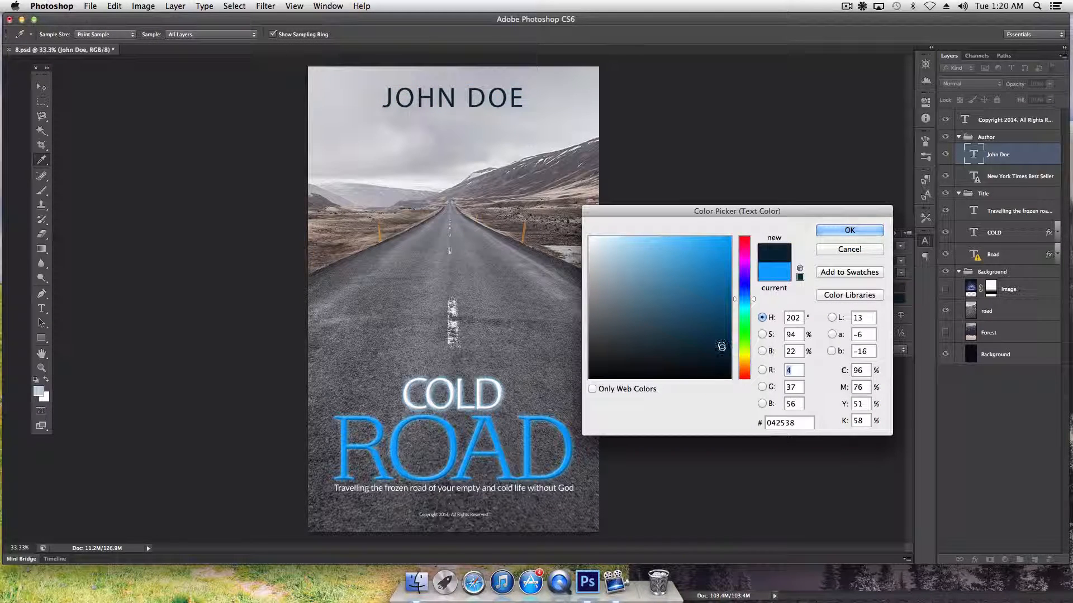
{"action": "left_click", "coordinate": [721, 328]}
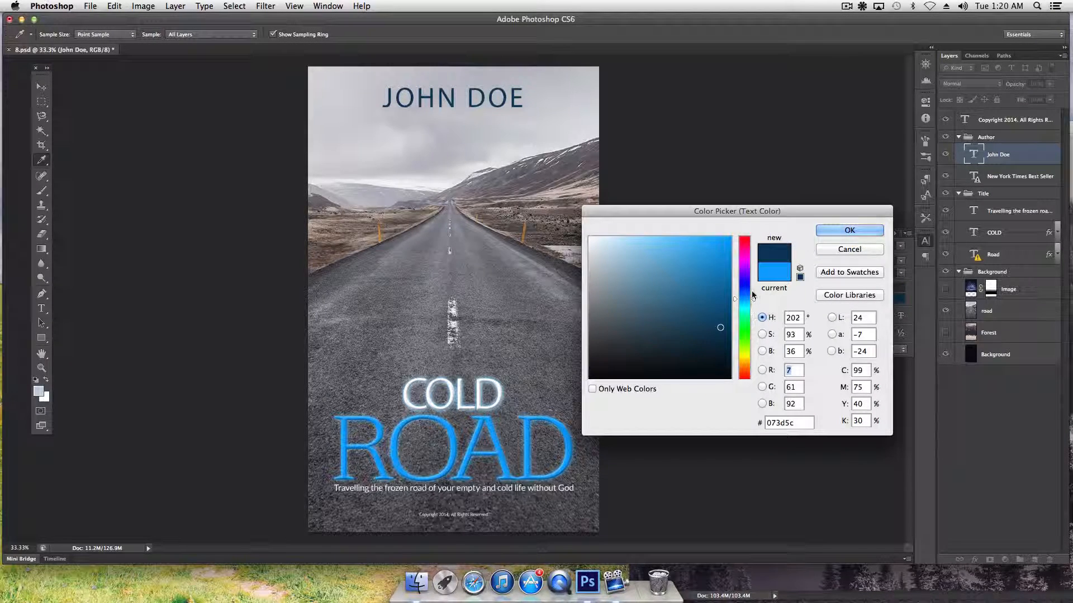
{"action": "left_click_drag", "start_coordinate": [752, 290], "coordinate": [754, 281]}
{"action": "left_click", "coordinate": [686, 270]}
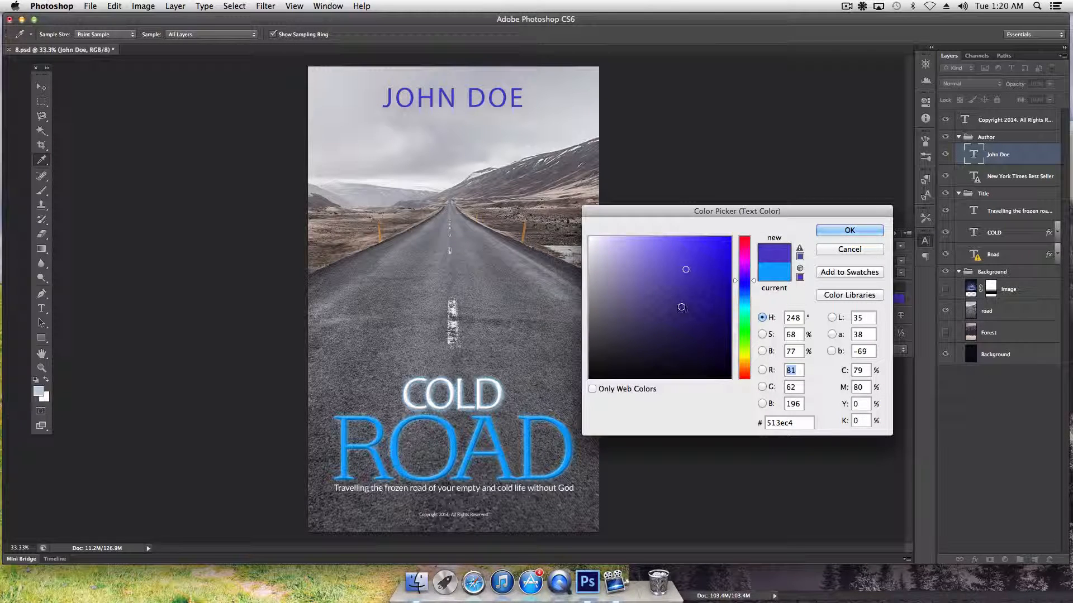
{"action": "mouse_move", "coordinate": [754, 283]}
{"action": "left_mouse_down"}
{"action": "mouse_move", "coordinate": [754, 238]}
{"action": "mouse_move", "coordinate": [710, 290]}
{"action": "left_mouse_up"}
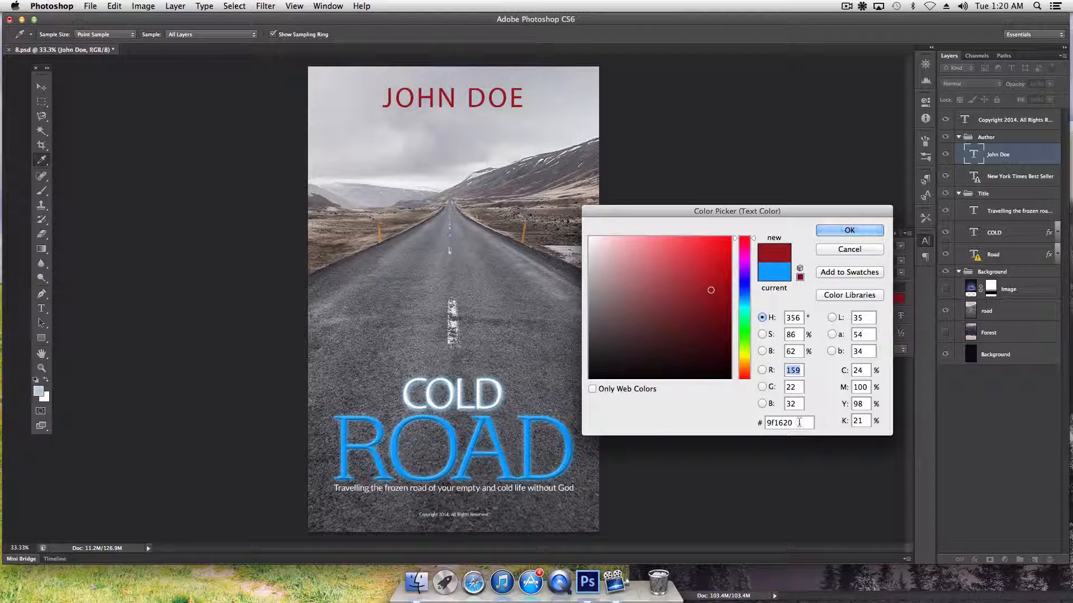
{"action": "left_click_drag", "start_coordinate": [798, 423], "coordinate": [752, 422]}
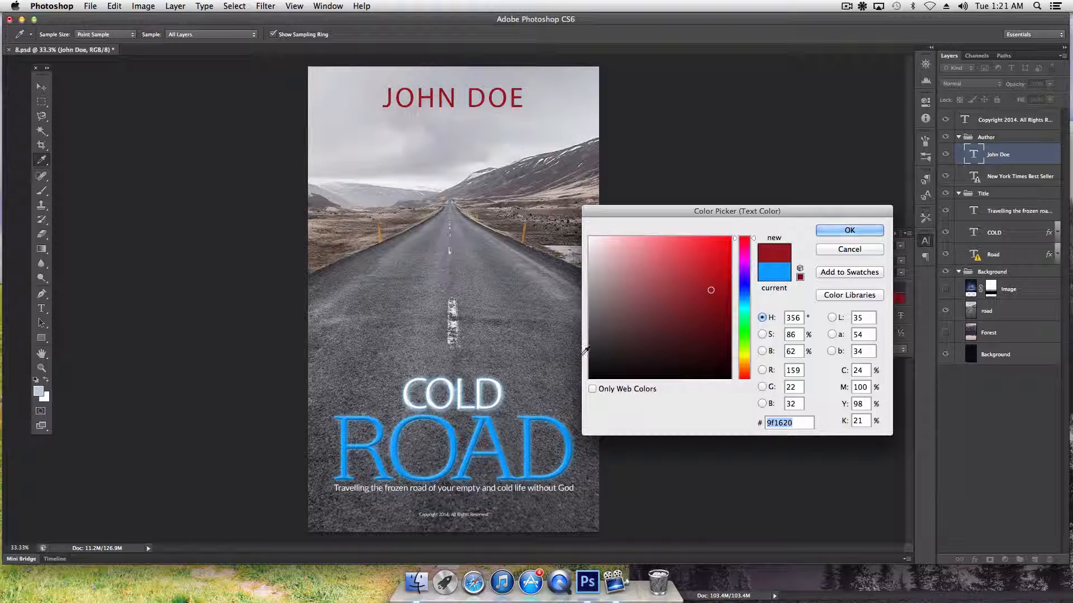
Sample the orange roadside post and apply it (#c3934a) to JOHN DOE
{"action": "left_click", "coordinate": [561, 263]}
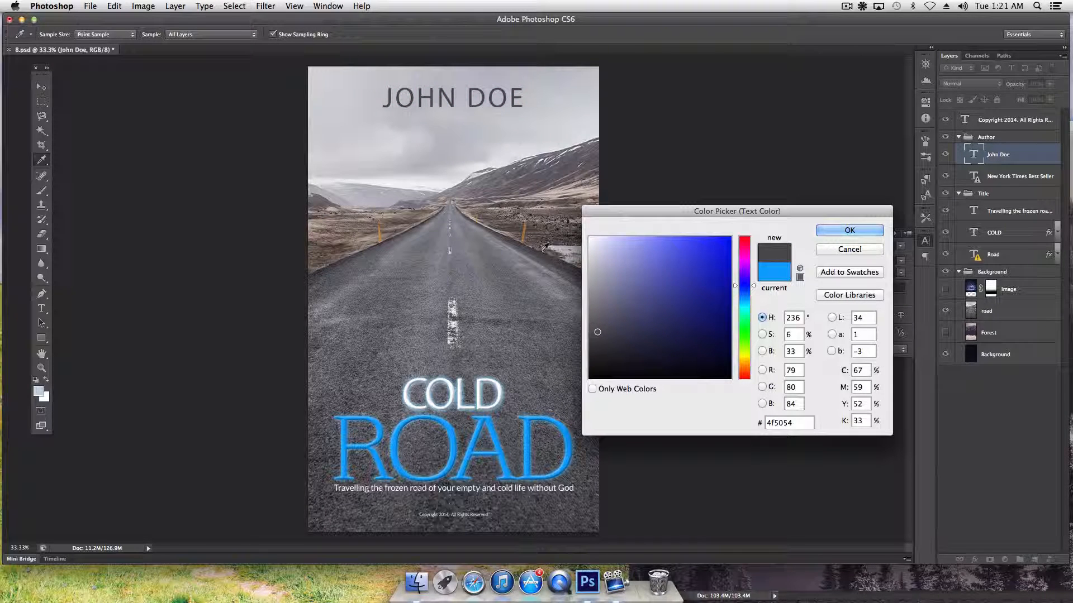
{"action": "left_click", "coordinate": [381, 230]}
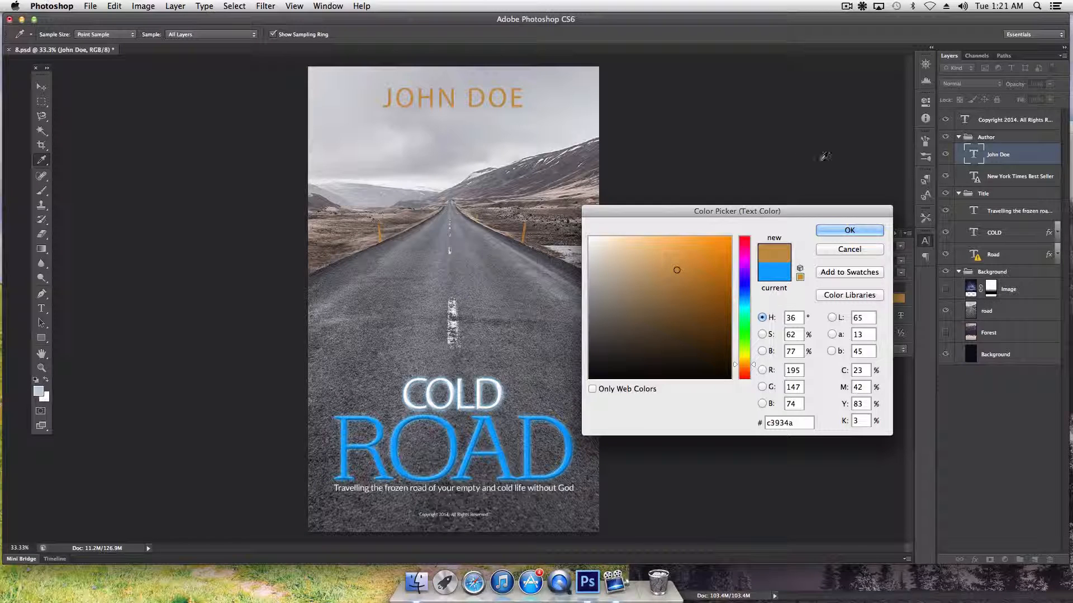
{"action": "left_click", "coordinate": [849, 231]}
{"action": "key", "text": "v"}
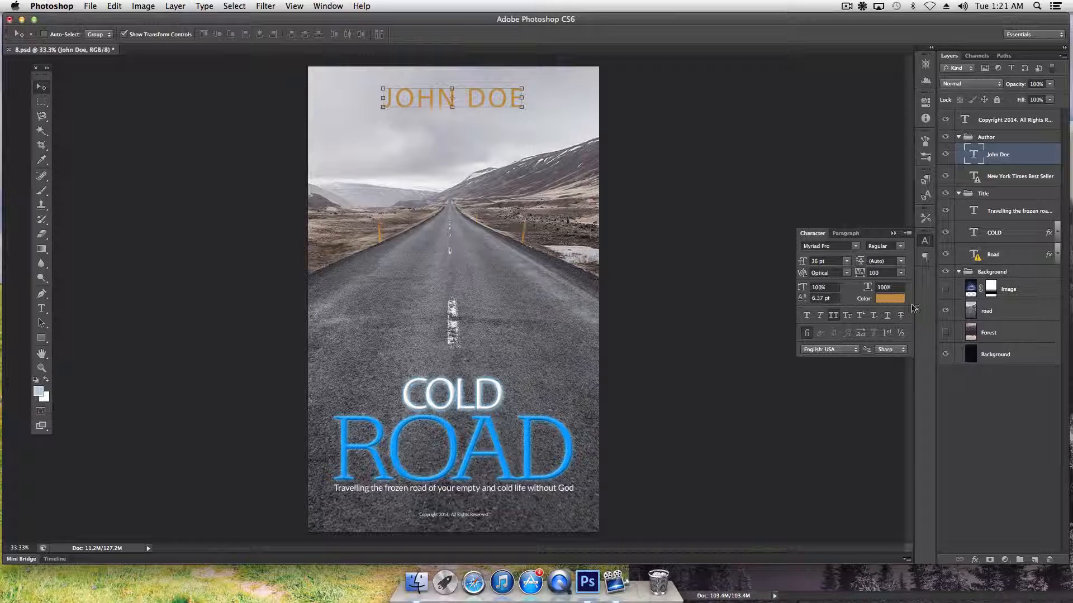
Recolour JOHN DOE navy #0e3274, sampled from the ROAD title's blue with hue raised to 219
{"action": "left_click", "coordinate": [886, 299]}
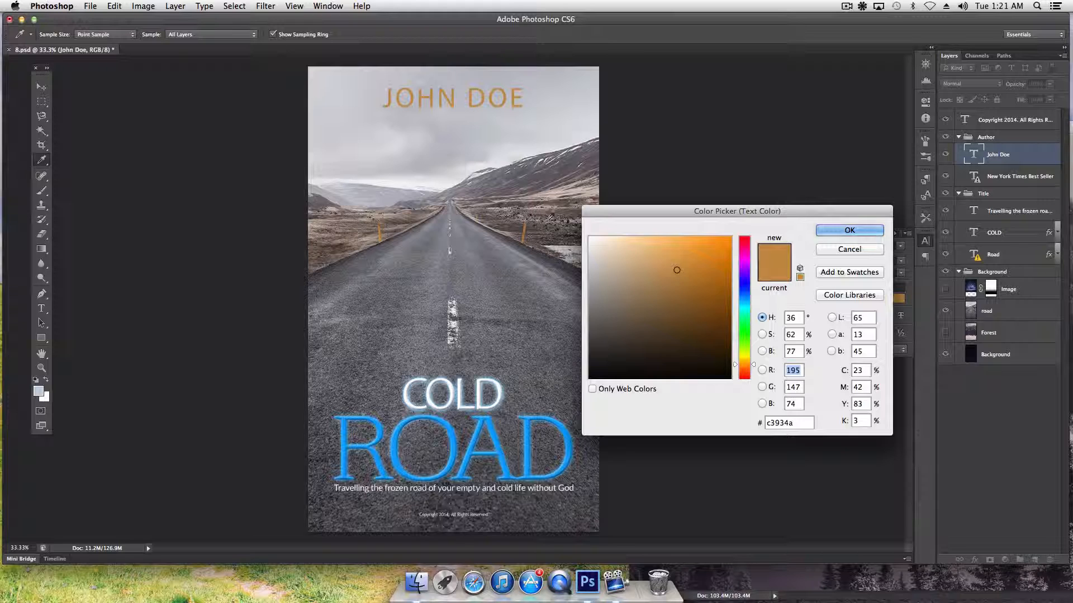
{"action": "left_click", "coordinate": [568, 245]}
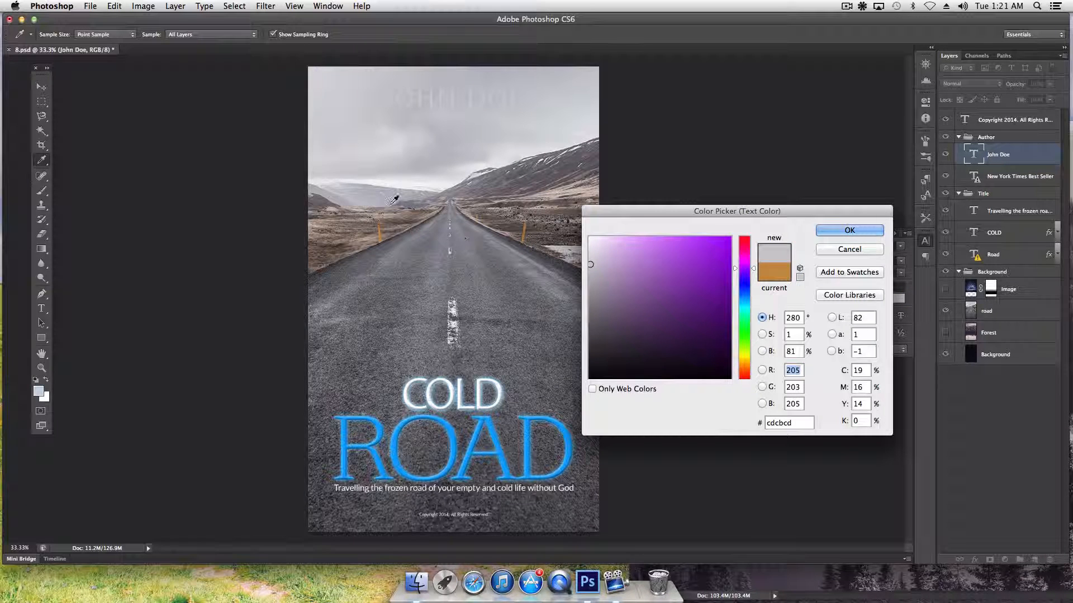
{"action": "left_click", "coordinate": [501, 443]}
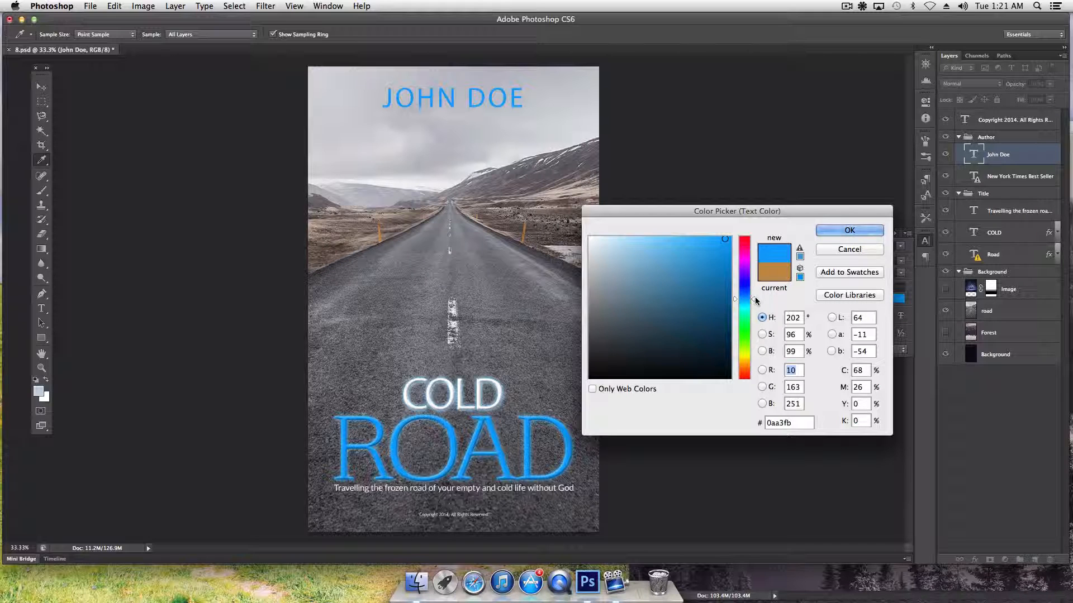
{"action": "left_click_drag", "start_coordinate": [726, 300], "coordinate": [732, 293]}
{"action": "left_click", "coordinate": [714, 314]}
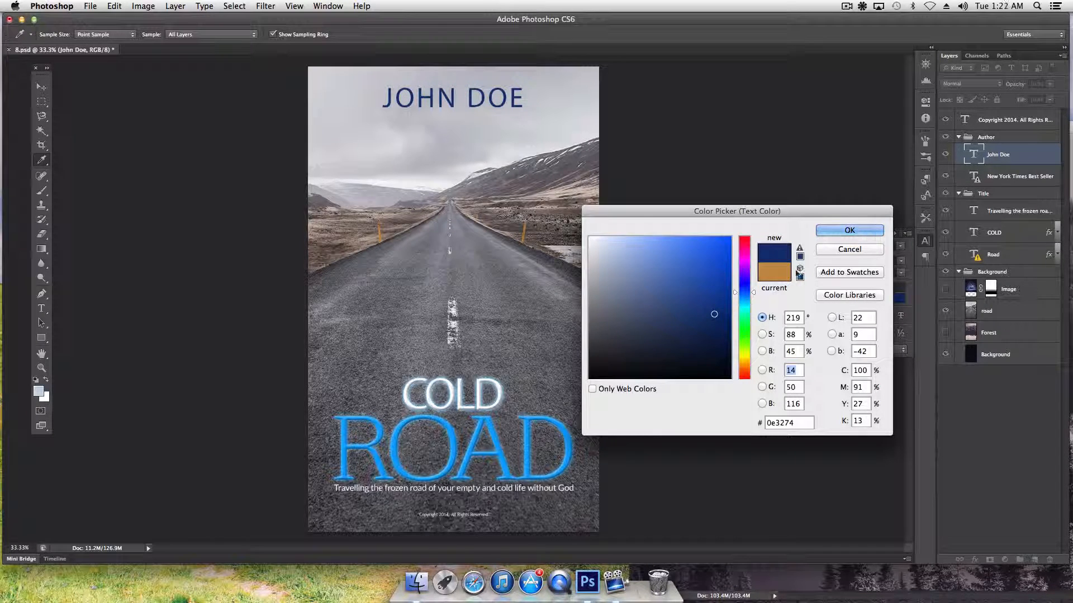
{"action": "left_click", "coordinate": [859, 232]}
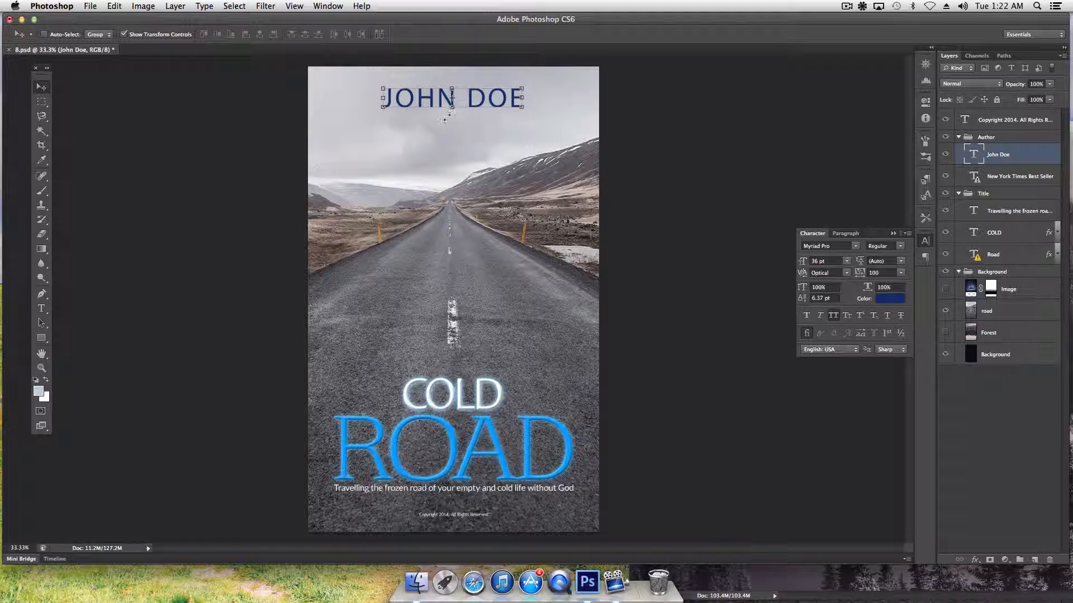
Colour the NEW YORK TIMES BEST SELLER line pure black #000000
{"action": "left_click", "coordinate": [999, 177]}
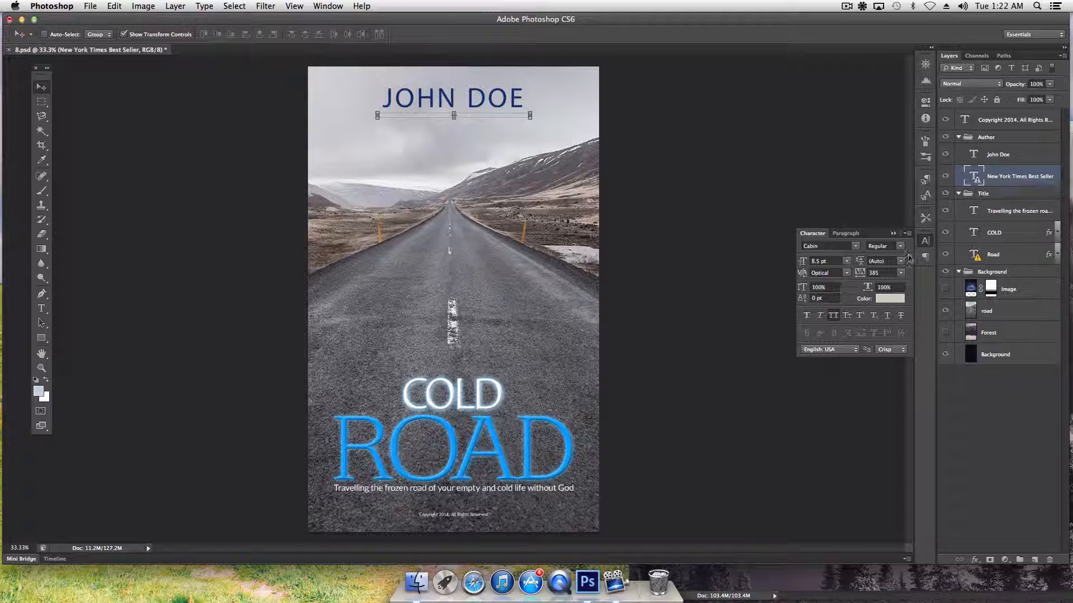
{"action": "left_click", "coordinate": [894, 301]}
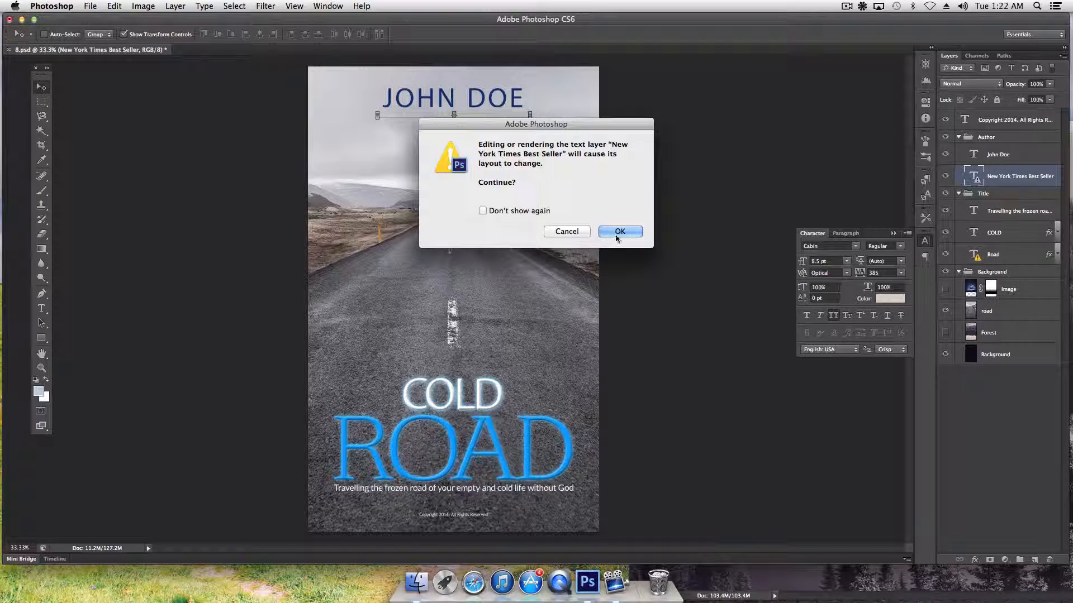
{"action": "left_click", "coordinate": [622, 233]}
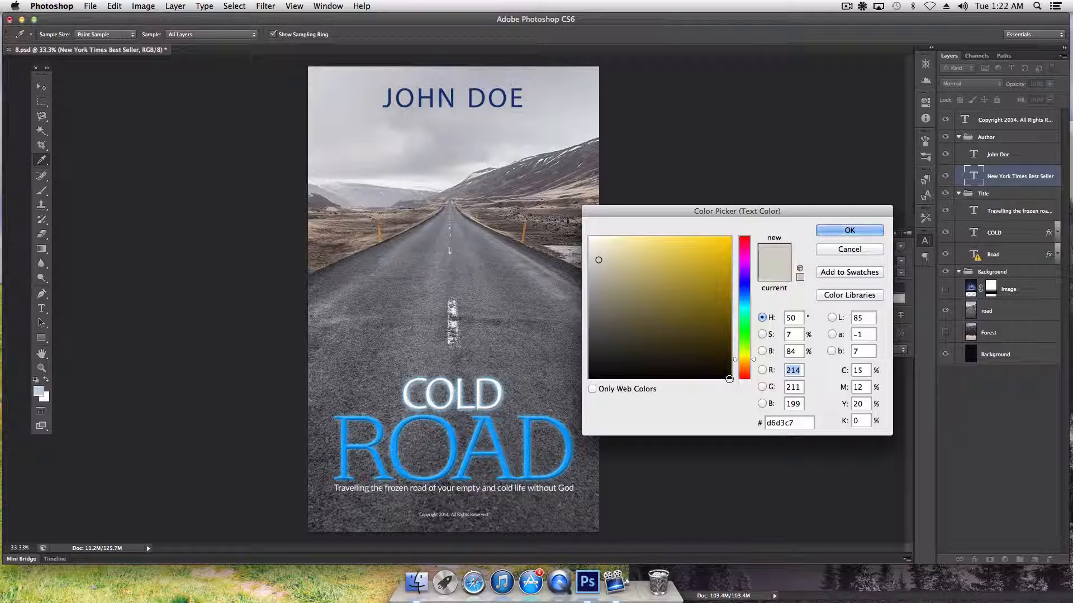
{"action": "left_click", "coordinate": [729, 379]}
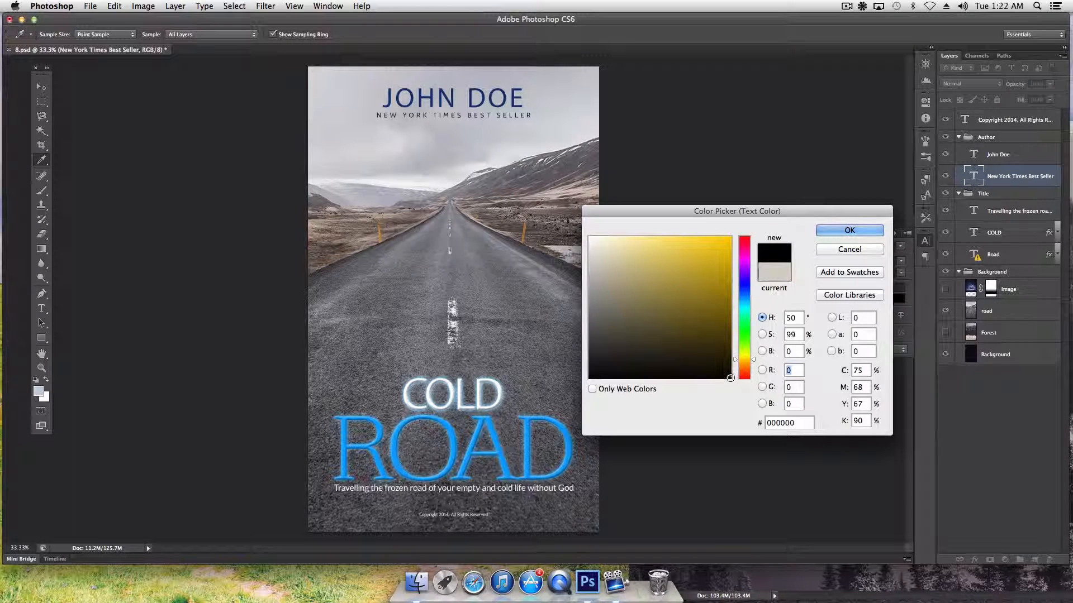
{"action": "left_click_drag", "start_coordinate": [730, 379], "coordinate": [757, 416]}
{"action": "left_click", "coordinate": [834, 229]}
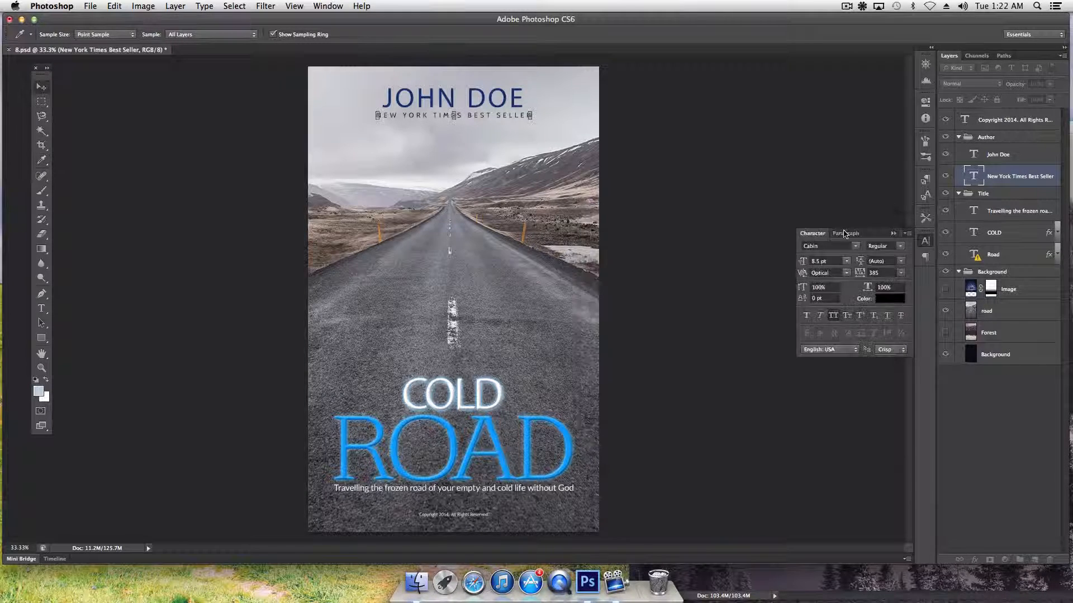
{"action": "key", "text": "v"}
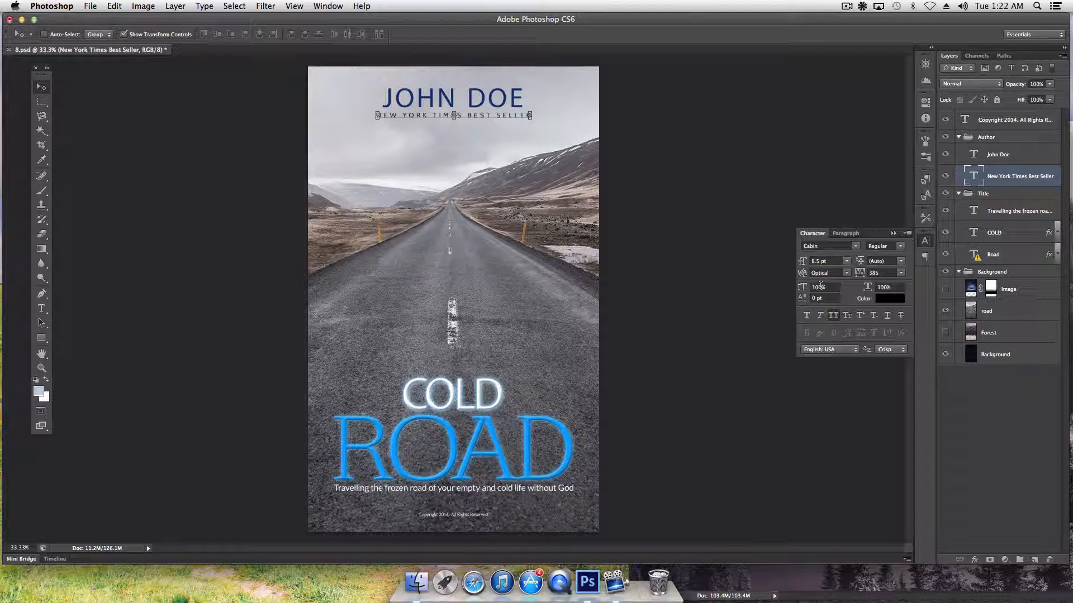
Try an italic Cabin style and 10 pt size for the bestseller line
{"action": "left_click", "coordinate": [42, 354]}
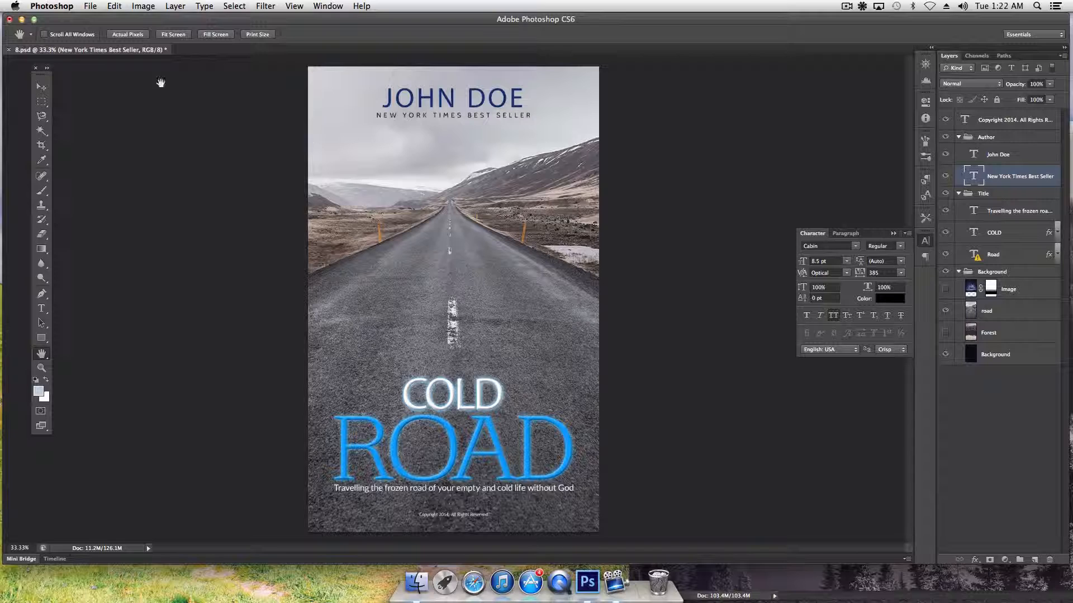
{"action": "left_click", "coordinate": [42, 87]}
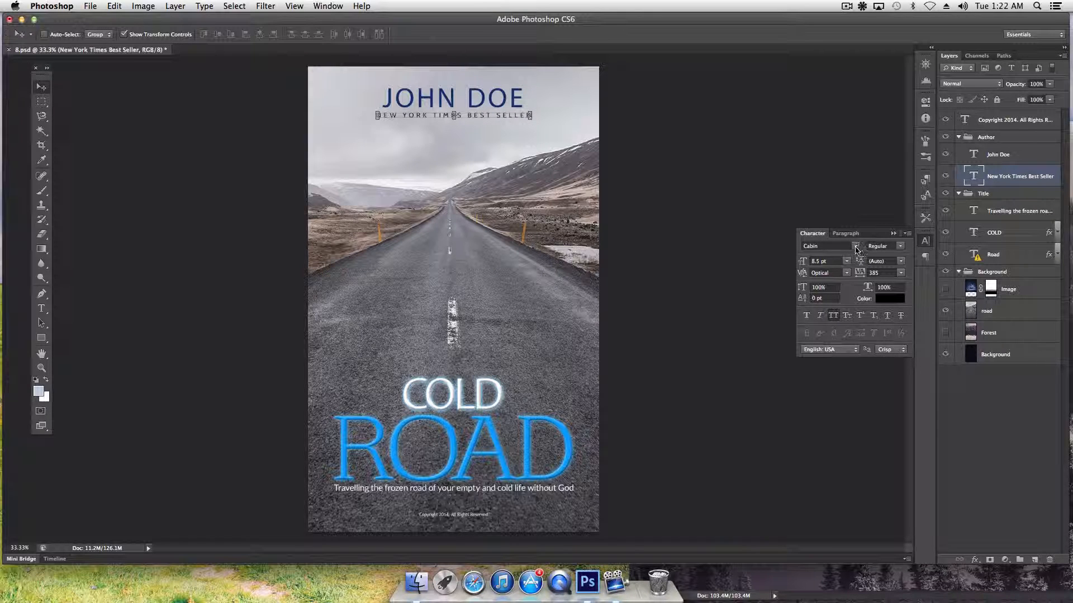
{"action": "left_click", "coordinate": [891, 249]}
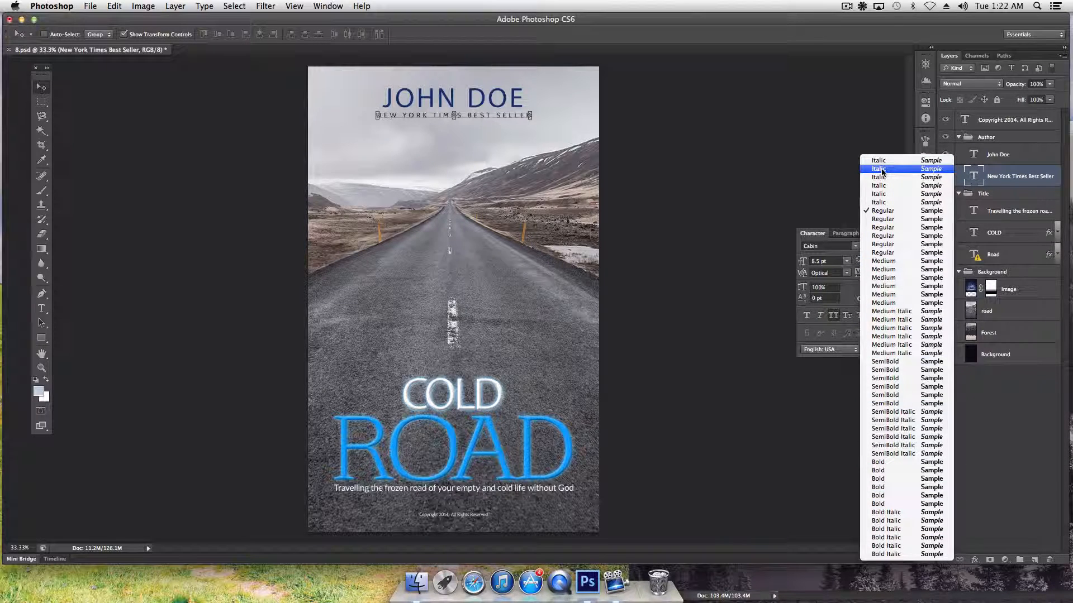
{"action": "left_click", "coordinate": [880, 199]}
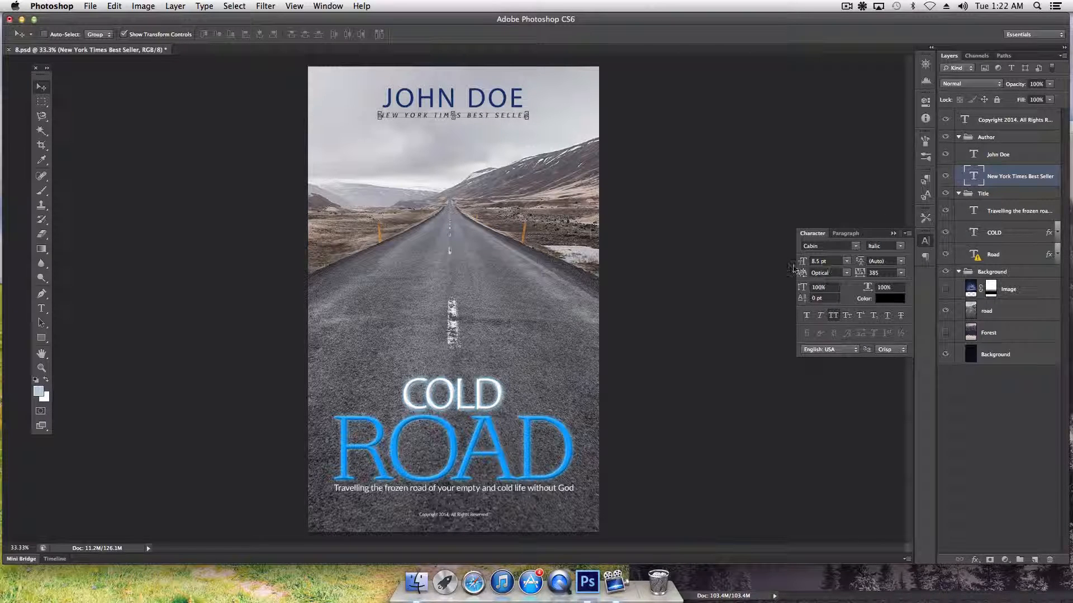
{"action": "left_click", "coordinate": [847, 262]}
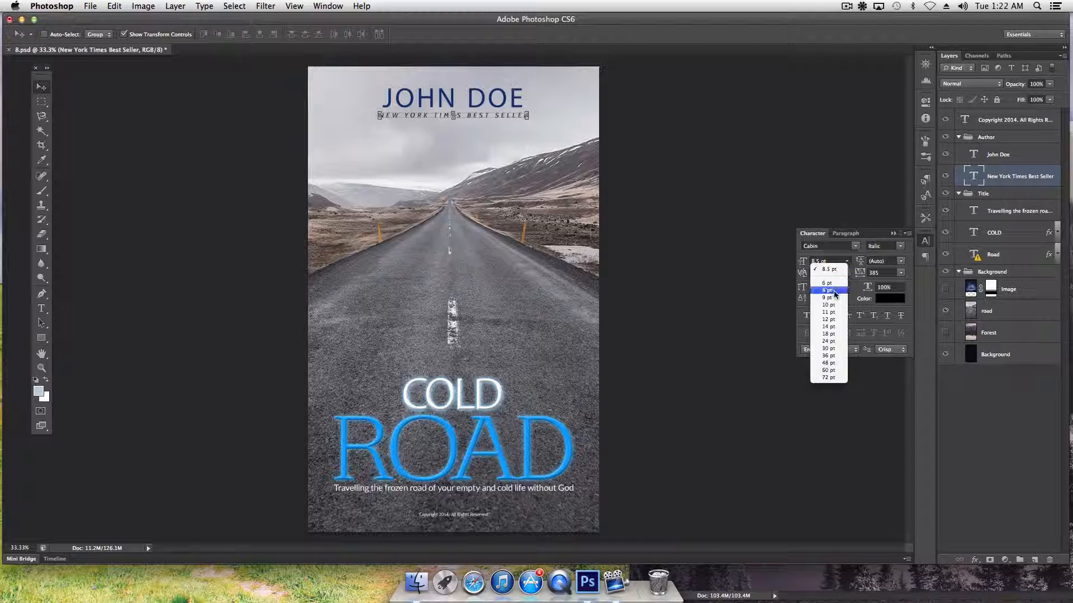
{"action": "left_click", "coordinate": [835, 299]}
{"action": "left_click", "coordinate": [847, 261]}
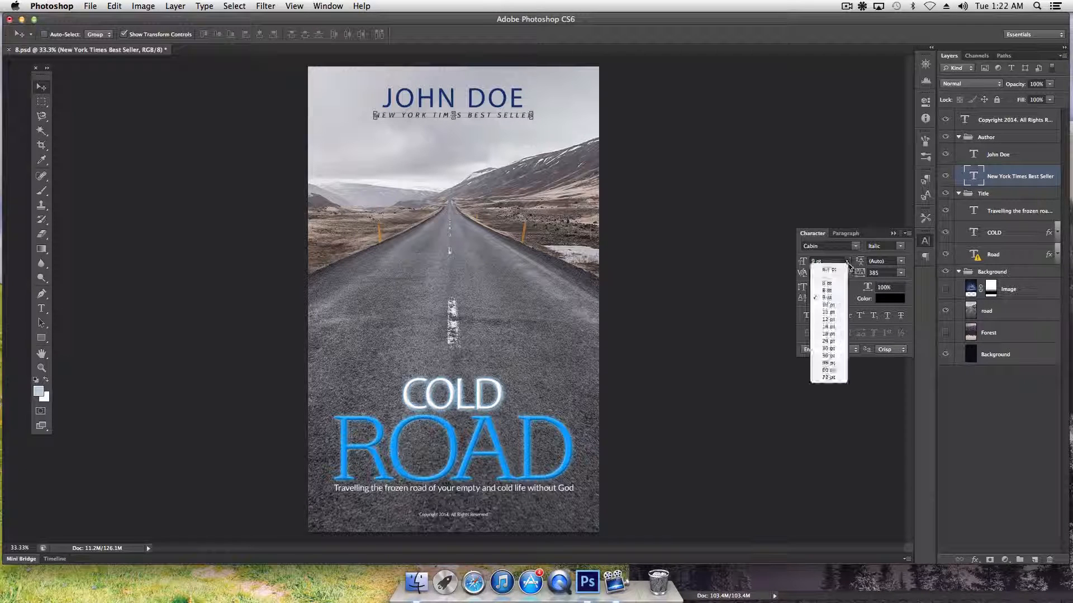
{"action": "left_click", "coordinate": [834, 306]}
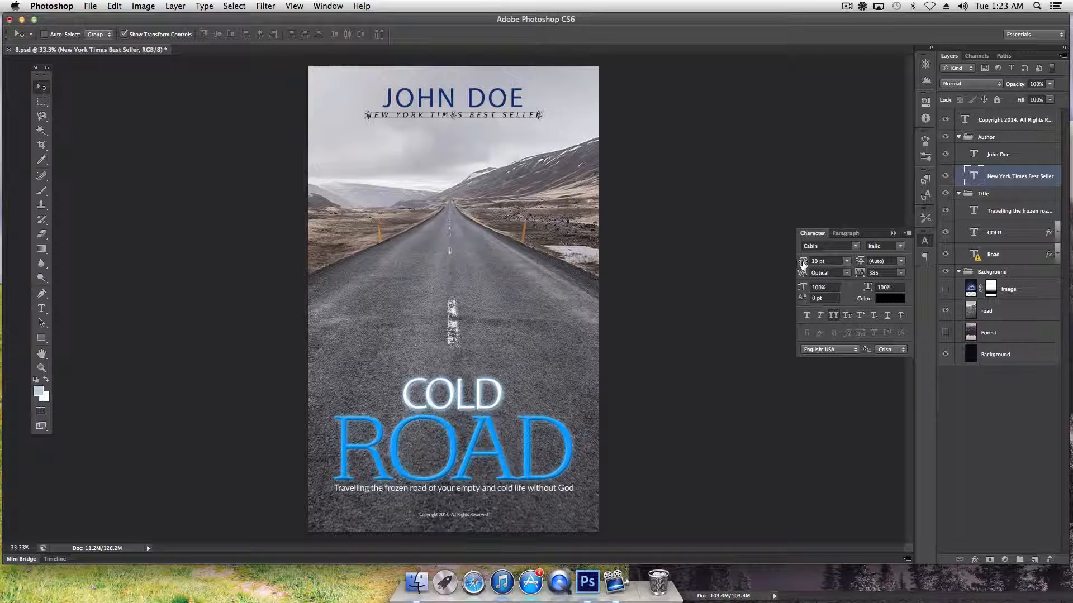
Test 6 pt and 10 pt sizes, then settle the bestseller line at 11 pt
{"action": "left_click_drag", "start_coordinate": [803, 264], "coordinate": [800, 265]}
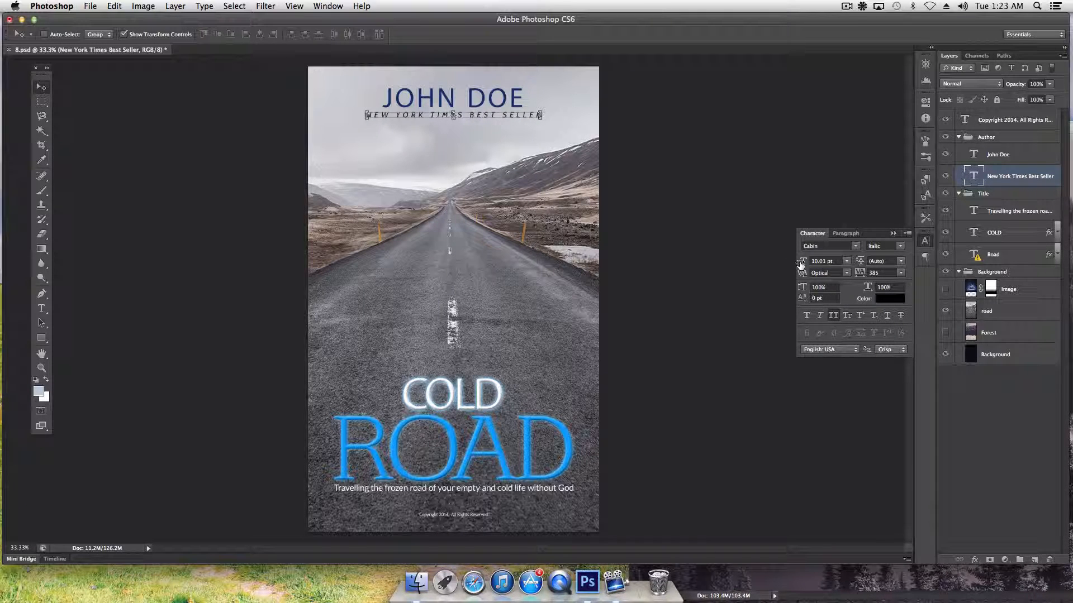
{"action": "left_click", "coordinate": [846, 261]}
{"action": "left_click", "coordinate": [828, 306]}
{"action": "type", "text": "6"}
{"action": "key", "text": "Return"}
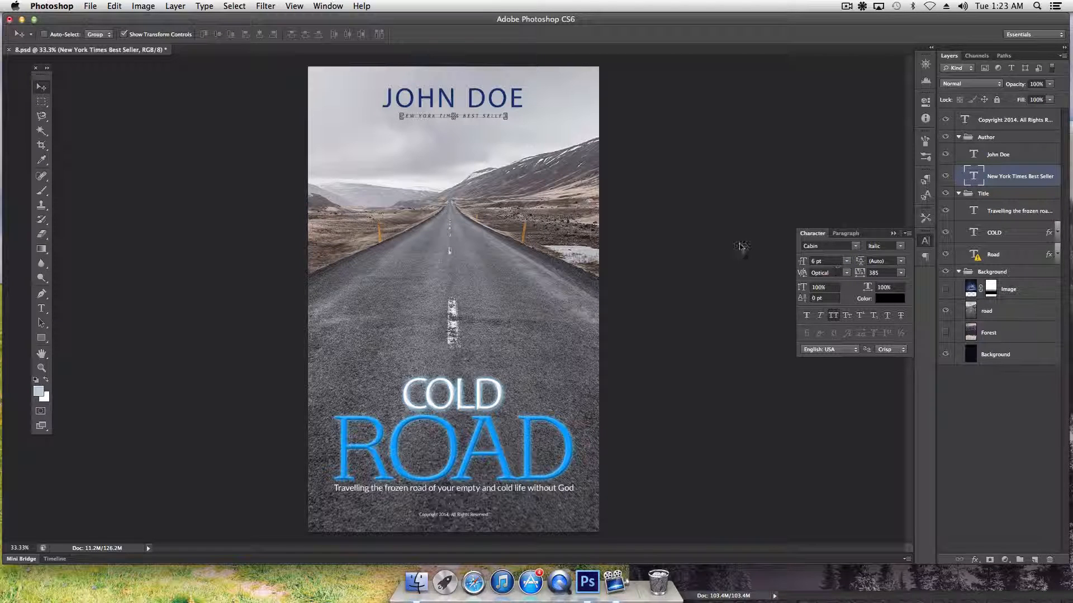
{"action": "left_click", "coordinate": [846, 261]}
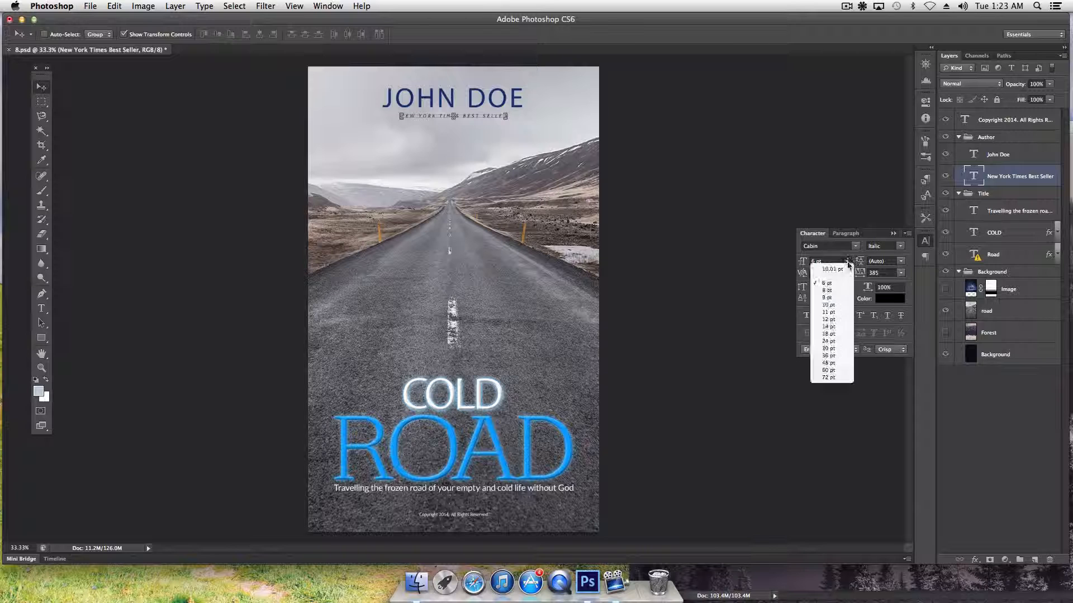
{"action": "left_click", "coordinate": [835, 315]}
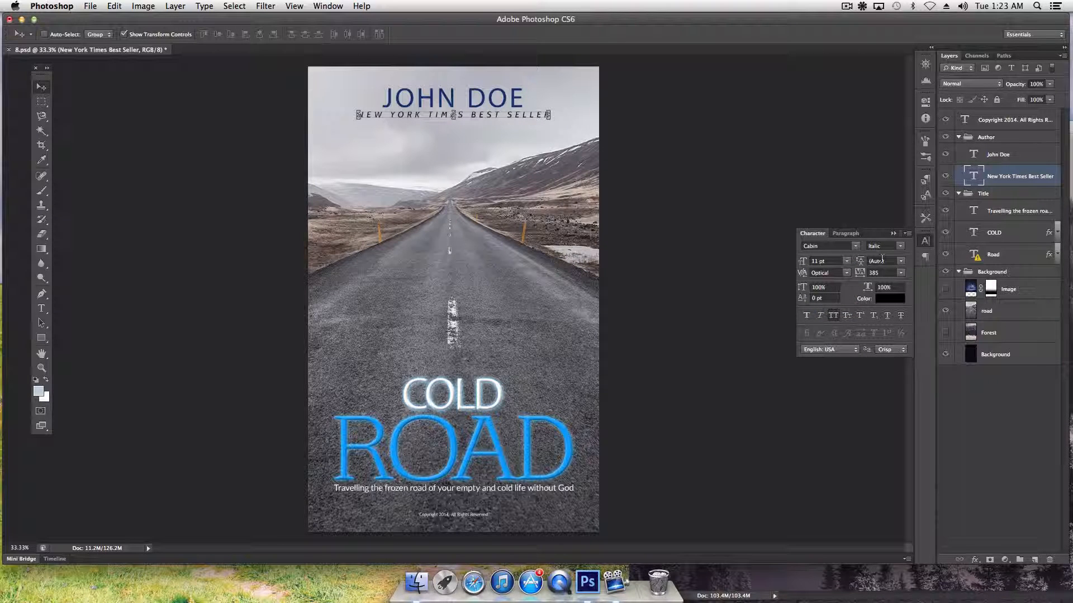
Make the bestseller line Cabin SemiBold and reduce its tracking to 145
{"action": "left_click", "coordinate": [899, 246]}
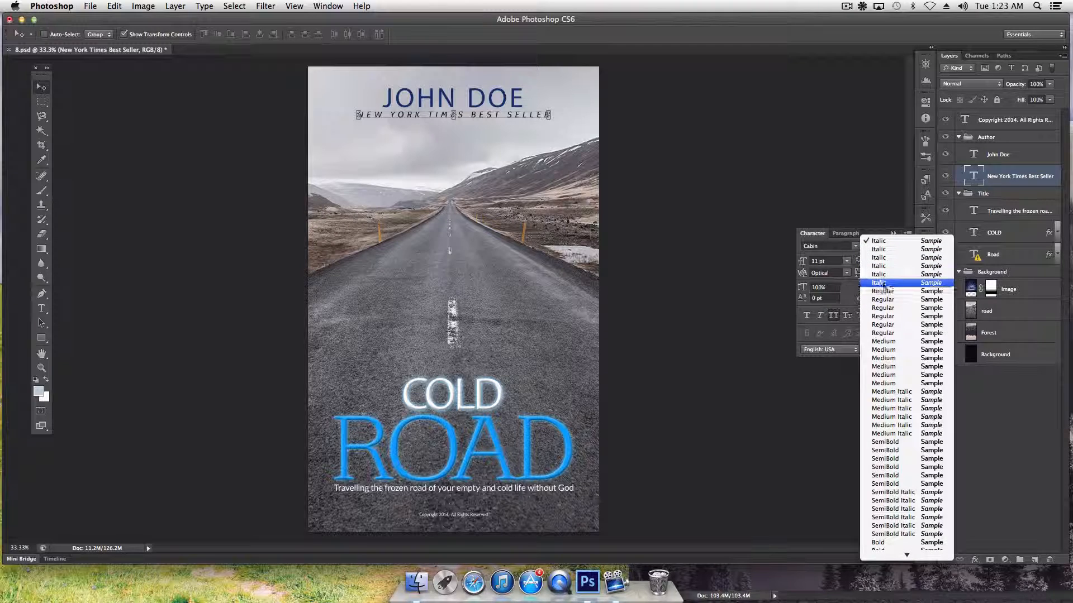
{"action": "left_click", "coordinate": [895, 445]}
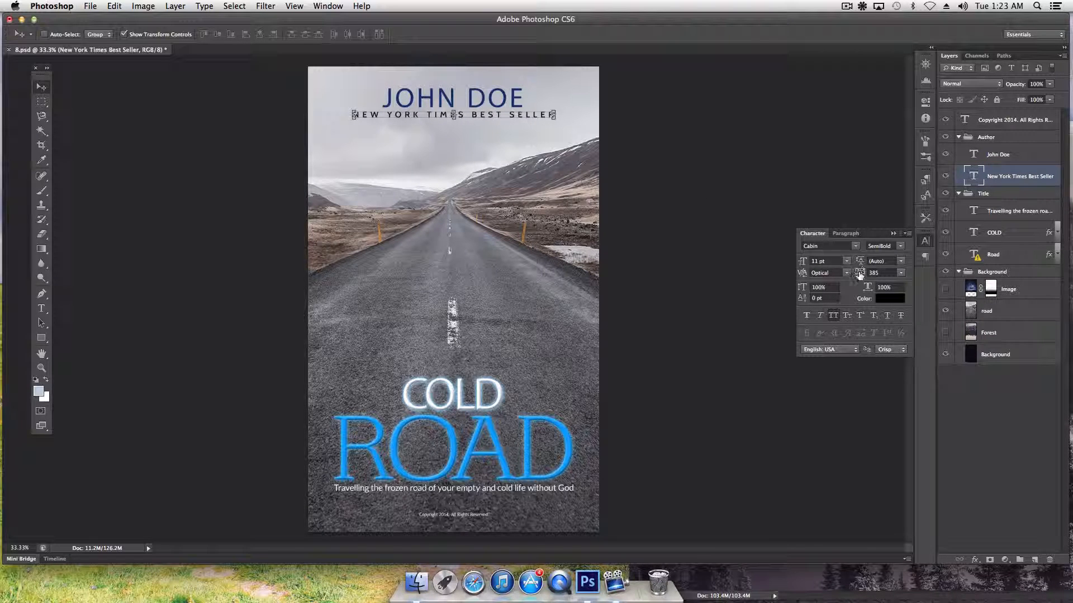
{"action": "left_click_drag", "start_coordinate": [860, 276], "coordinate": [856, 276]}
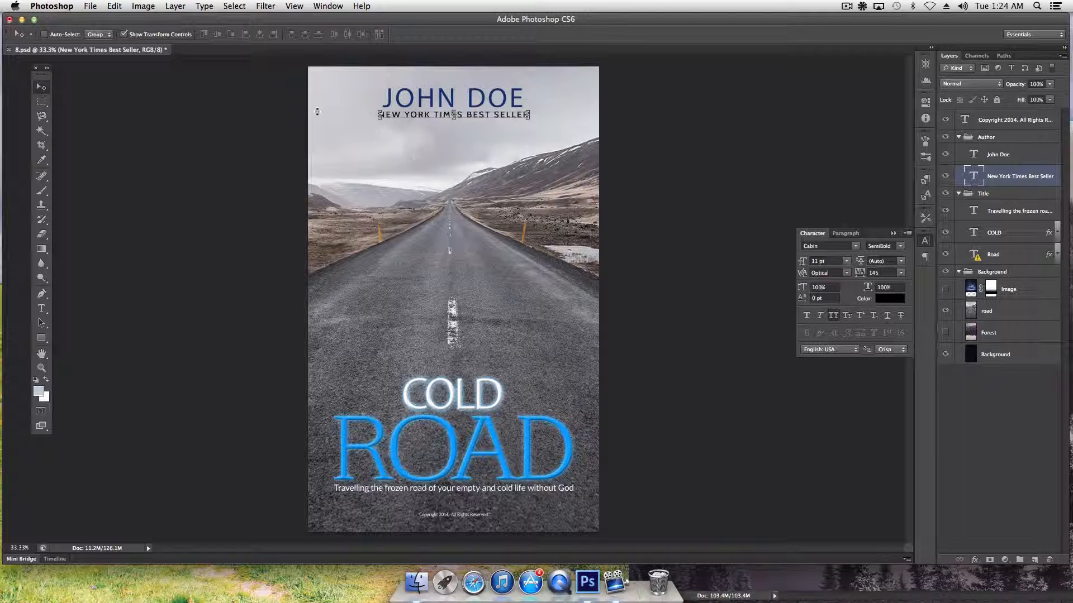
{"action": "left_click", "coordinate": [41, 353]}
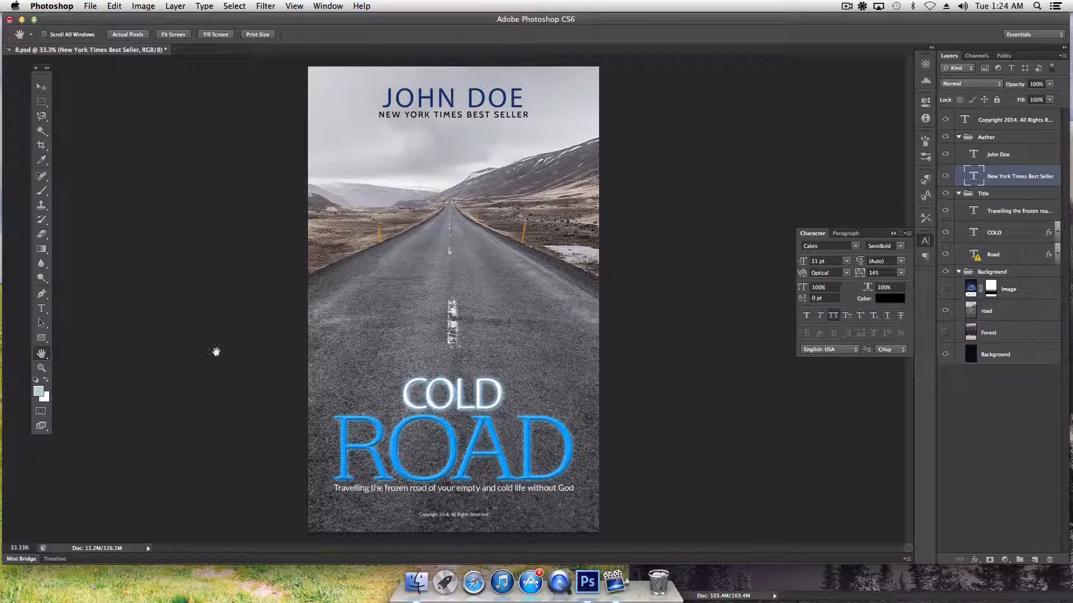
Select the John Doe layer and set it to Open Sans Bold, 40 pt, tracking 40
{"action": "left_click", "coordinate": [41, 87]}
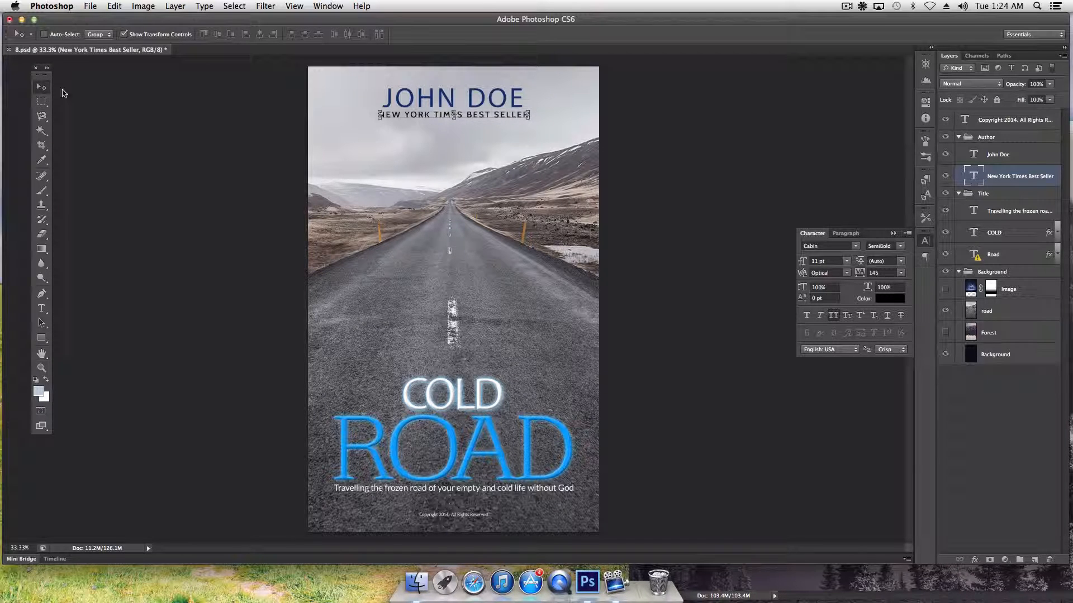
{"action": "right_click", "coordinate": [435, 102]}
{"action": "left_click", "coordinate": [458, 105]}
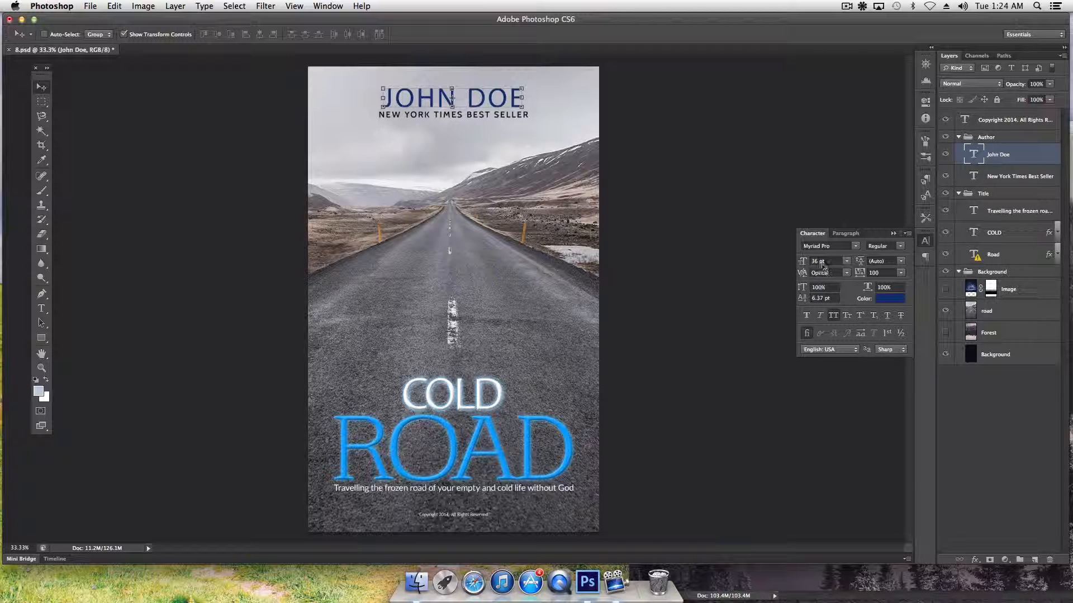
{"action": "left_click_drag", "start_coordinate": [802, 267], "coordinate": [804, 265]}
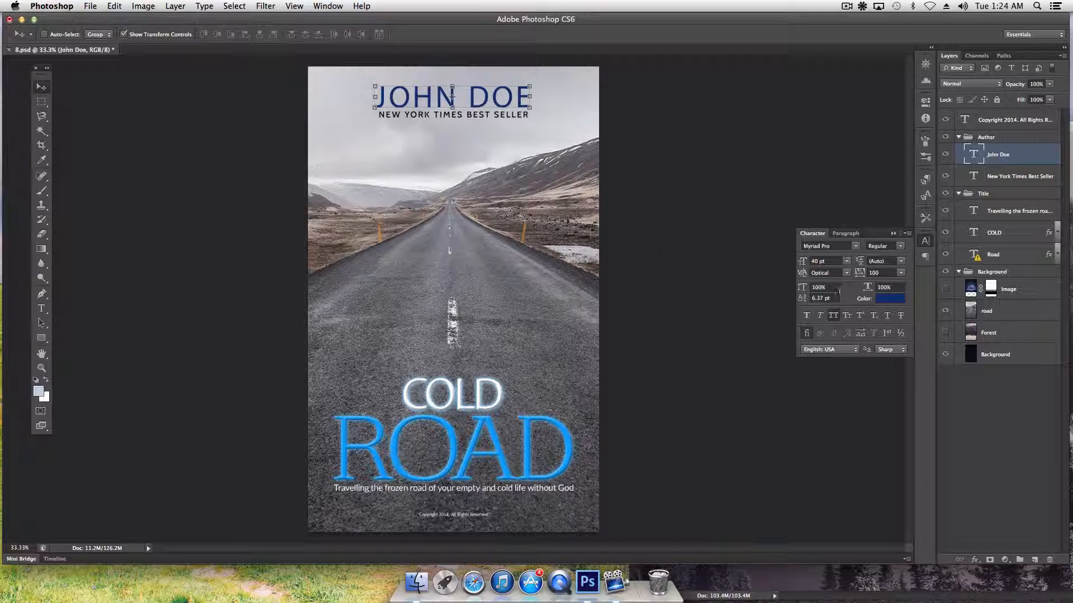
{"action": "left_click", "coordinate": [855, 246]}
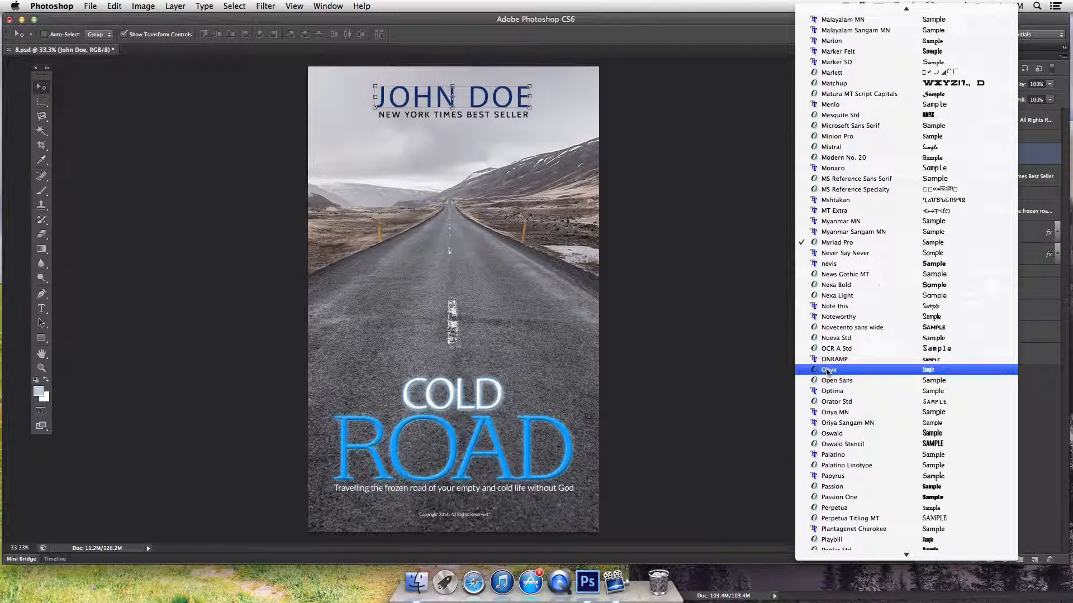
{"action": "scroll", "coordinate": [836, 358], "scroll_direction": "down", "scroll_amount": 3}
{"action": "left_click", "coordinate": [835, 342]}
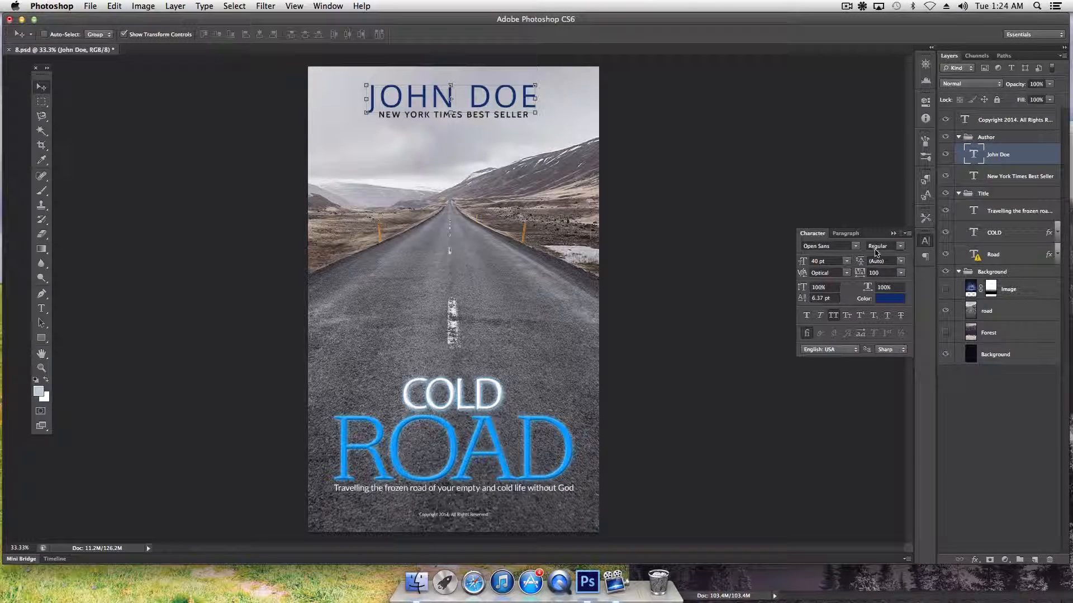
{"action": "left_click", "coordinate": [900, 246]}
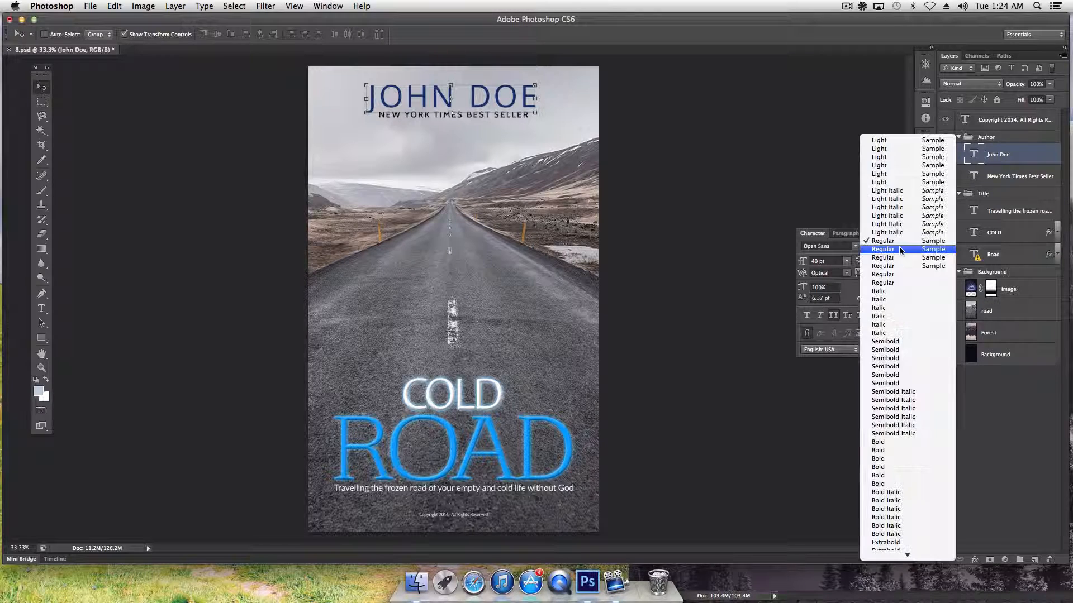
{"action": "left_click", "coordinate": [888, 458]}
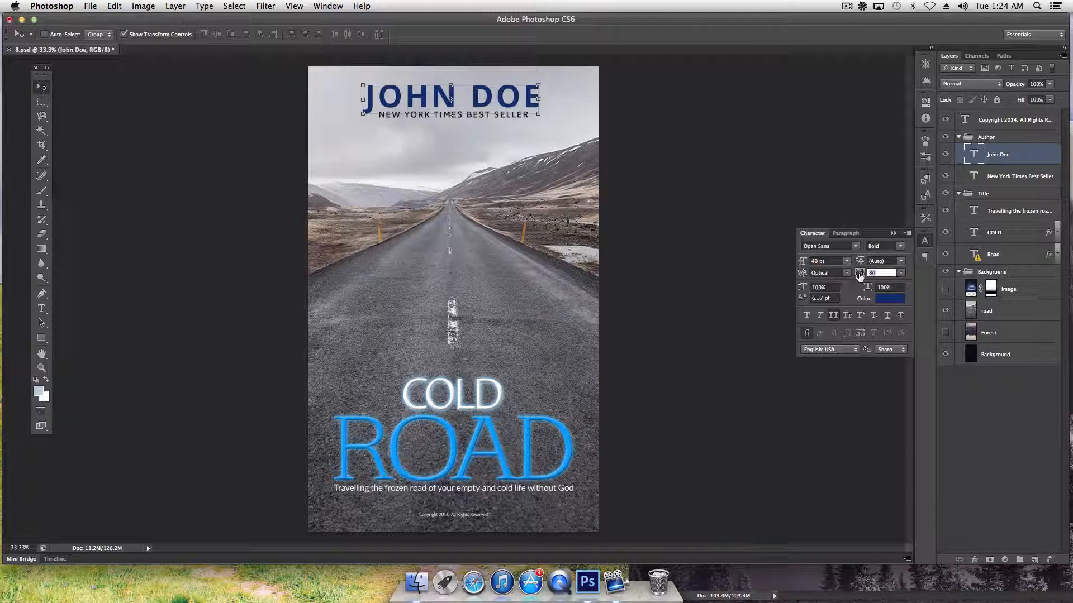
{"action": "key", "text": "Return"}
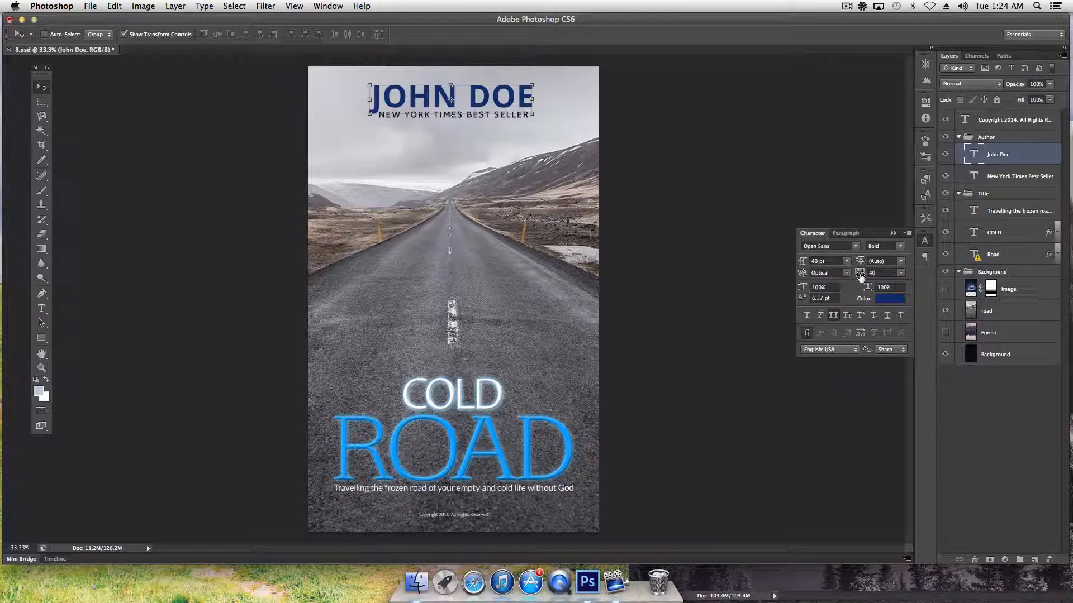
Adjust JOHN DOE's tracking, settling on the -75 preset
{"action": "left_click_drag", "start_coordinate": [859, 277], "coordinate": [859, 278]}
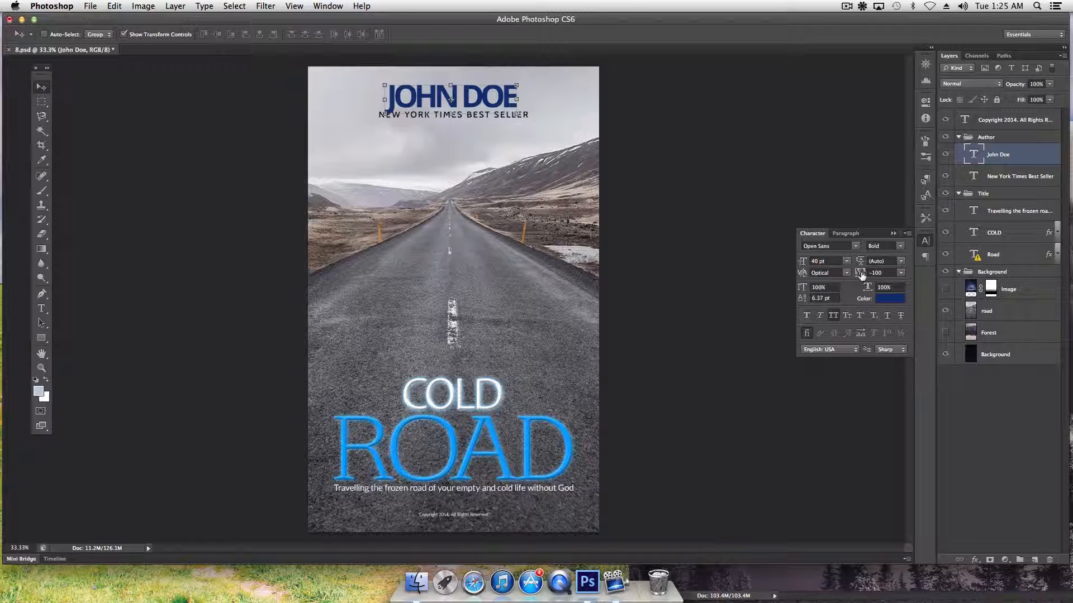
{"action": "left_click_drag", "start_coordinate": [861, 275], "coordinate": [863, 276]}
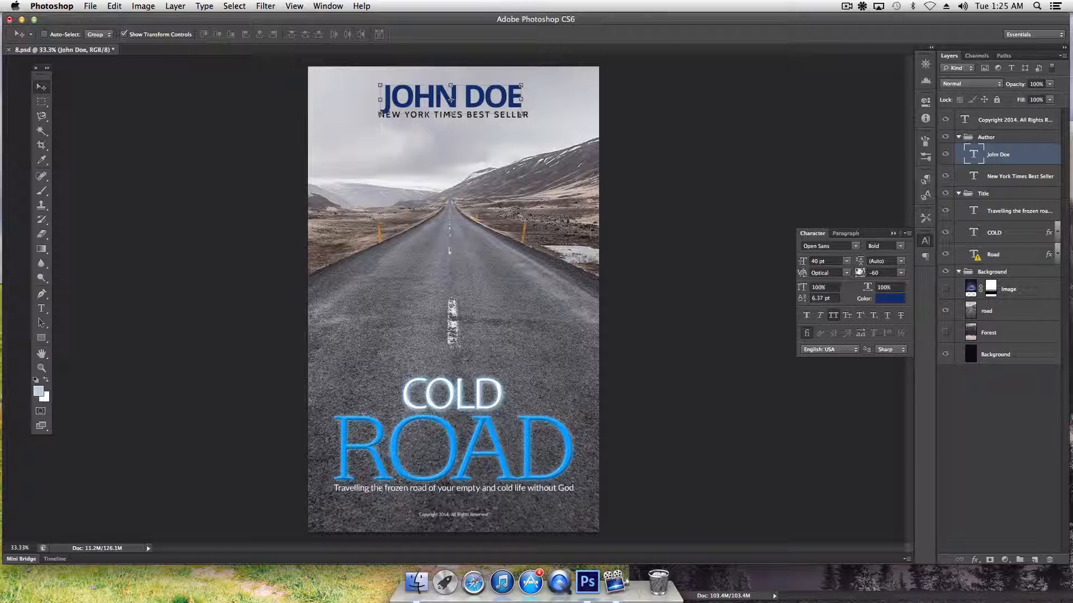
{"action": "left_click", "coordinate": [860, 274]}
{"action": "left_click_drag", "start_coordinate": [861, 277], "coordinate": [865, 278]}
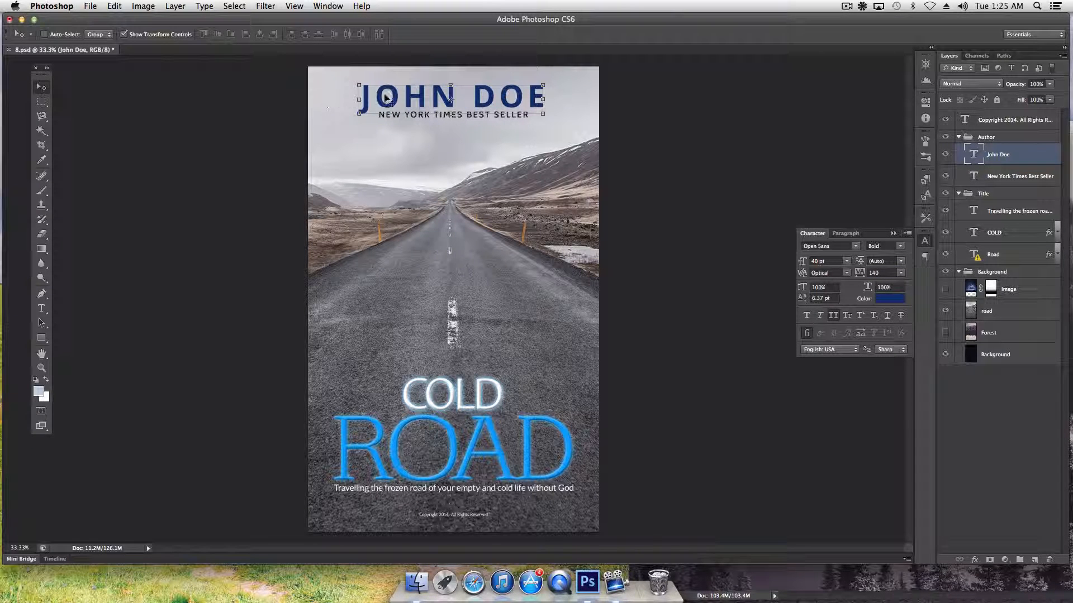
{"action": "left_click", "coordinate": [901, 273]}
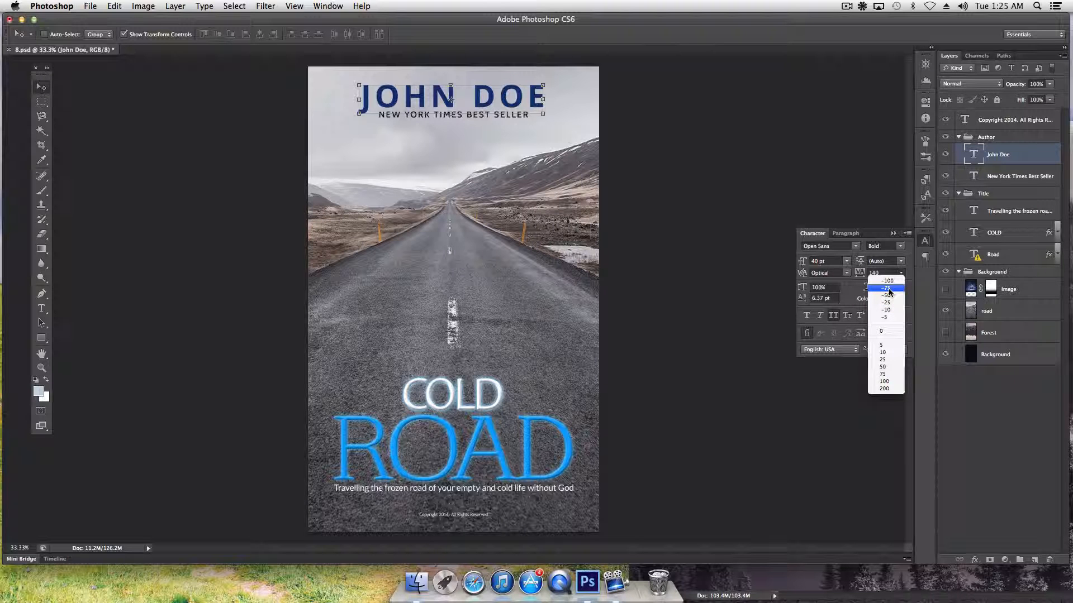
{"action": "left_click", "coordinate": [888, 289]}
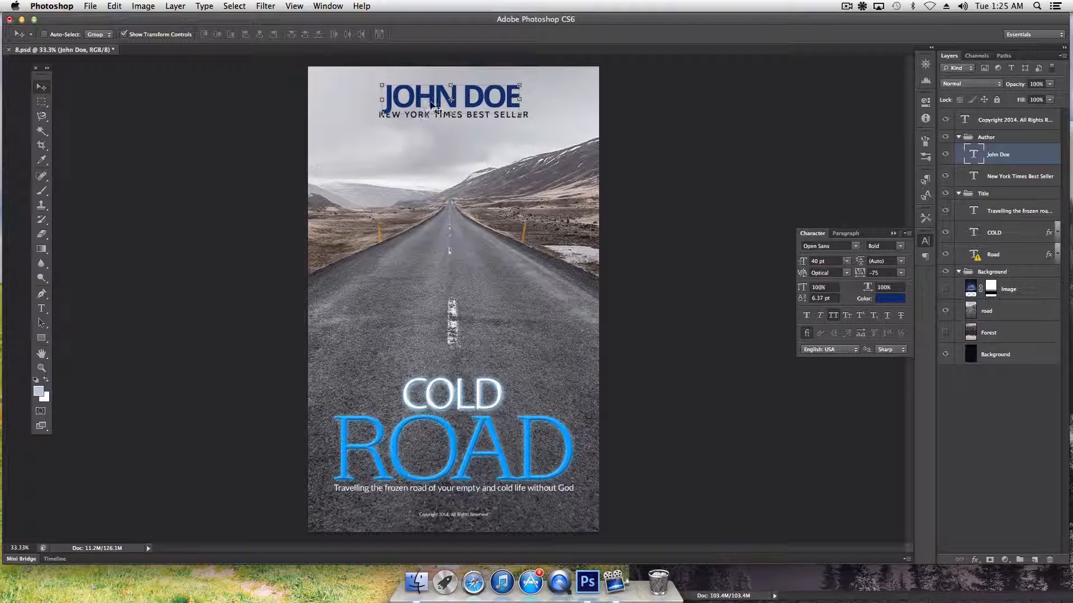
Nudge JOHN DOE up two steps and enlarge it to 48 pt
{"action": "key", "text": "Up"}
{"action": "key", "text": "Up"}
{"action": "key", "text": "Up"}
{"action": "key", "text": "Up"}
{"action": "key", "text": "Up"}
{"action": "key", "text": "Up"}
{"action": "key", "text": "Up"}
{"action": "key", "text": "Up"}
{"action": "key", "text": "Up"}
{"action": "key", "text": "Up"}
{"action": "key", "text": "Up"}
{"action": "key", "text": "Up"}
{"action": "key", "text": "Up"}
{"action": "key", "text": "Up"}
{"action": "key", "text": "Up"}
{"action": "key", "text": "Up"}
{"action": "key", "text": "Up"}
{"action": "key", "text": "Up"}
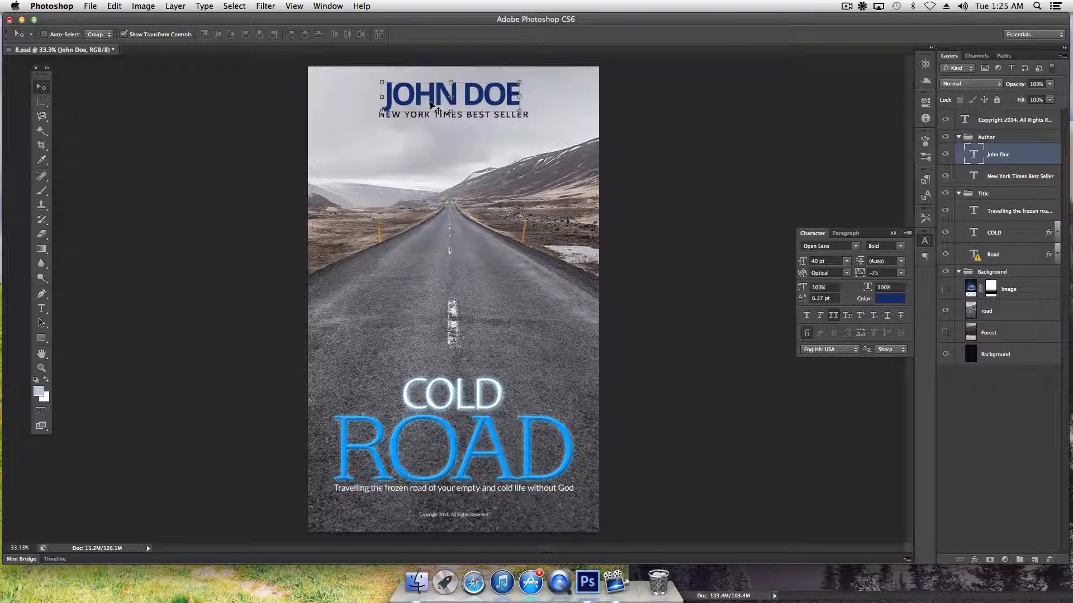
{"action": "key", "text": "Up"}
{"action": "key", "text": "Up"}
{"action": "key", "text": "Up"}
{"action": "key", "text": "Up"}
{"action": "key", "text": "Up"}
{"action": "key", "text": "Up"}
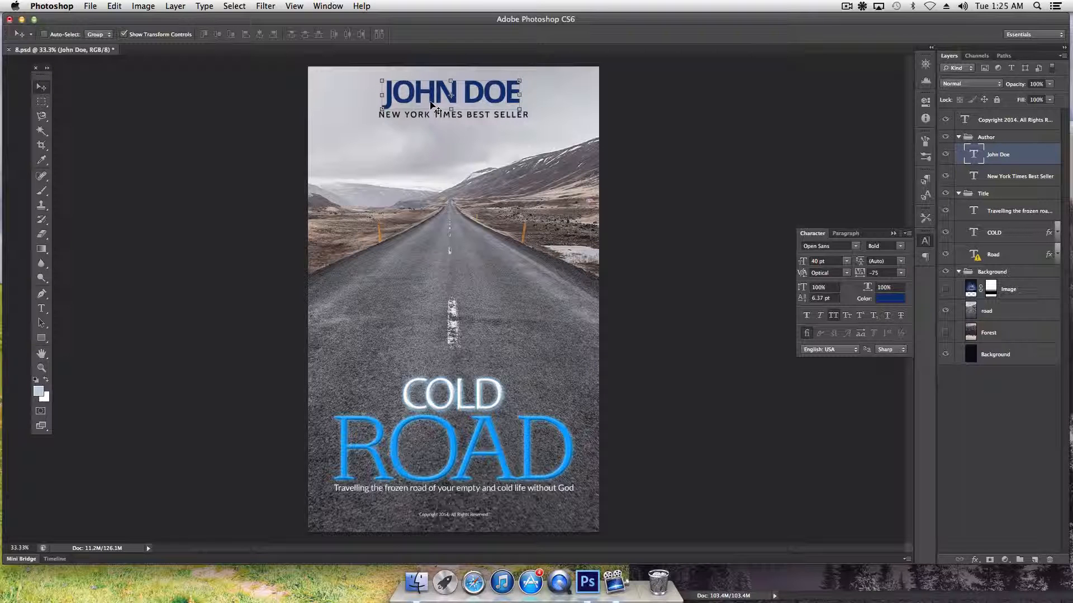
{"action": "left_click", "coordinate": [847, 265]}
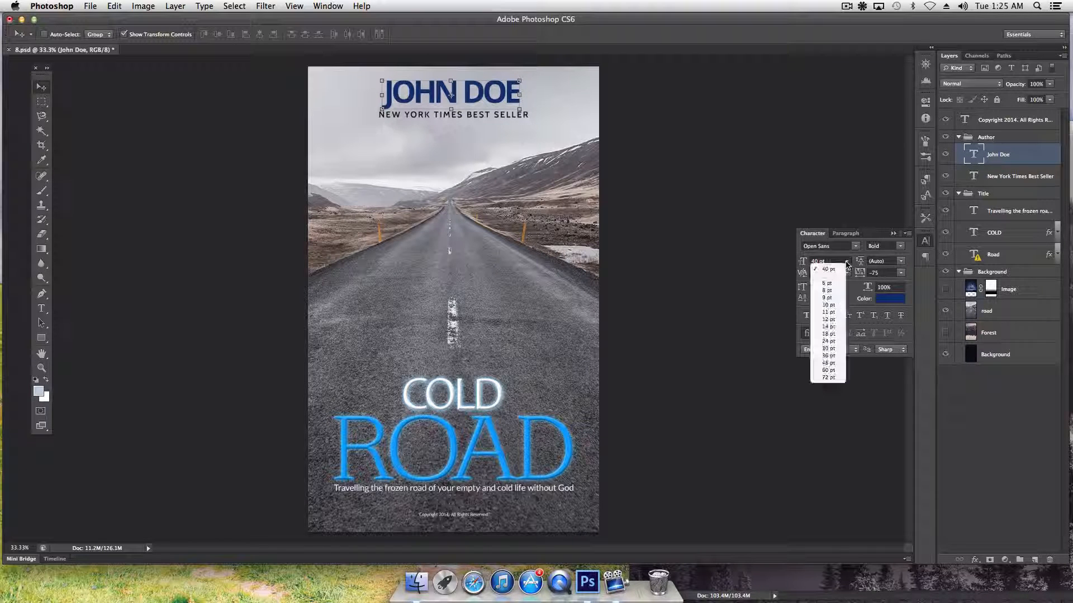
{"action": "left_click", "coordinate": [832, 363]}
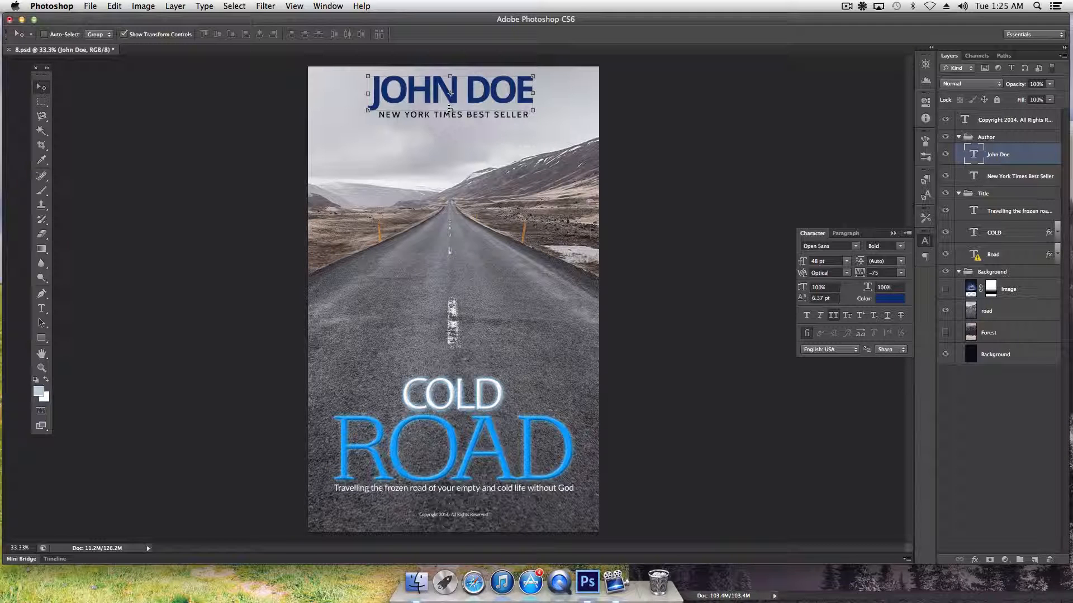
{"action": "left_click", "coordinate": [41, 308]}
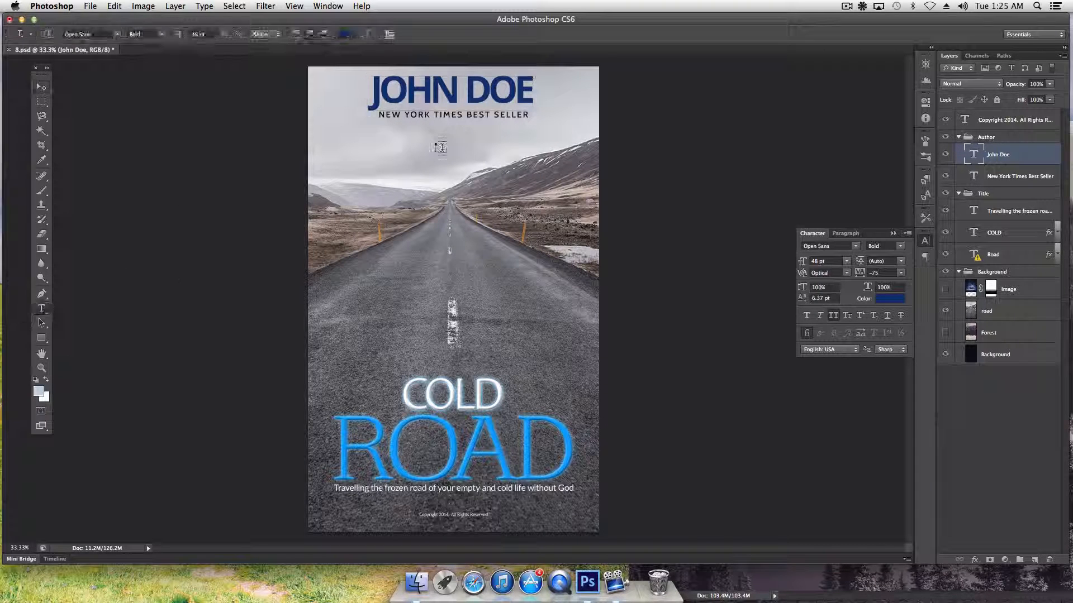
Type a second author name on a new line in the JOHN DOE text layer and commit it
{"action": "left_click", "coordinate": [457, 92]}
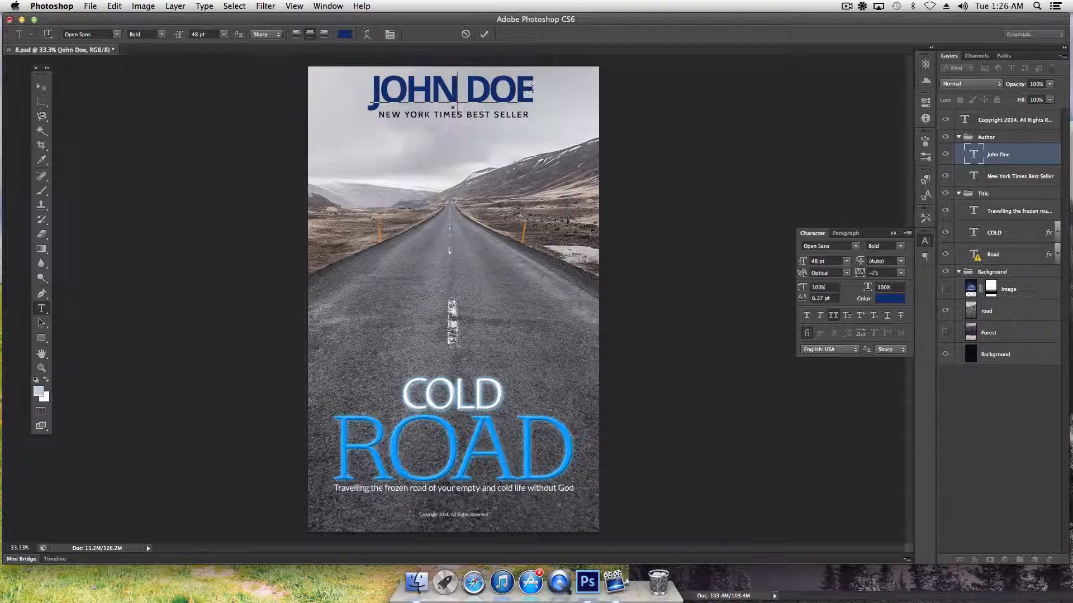
{"action": "left_click_drag", "start_coordinate": [532, 88], "coordinate": [368, 92]}
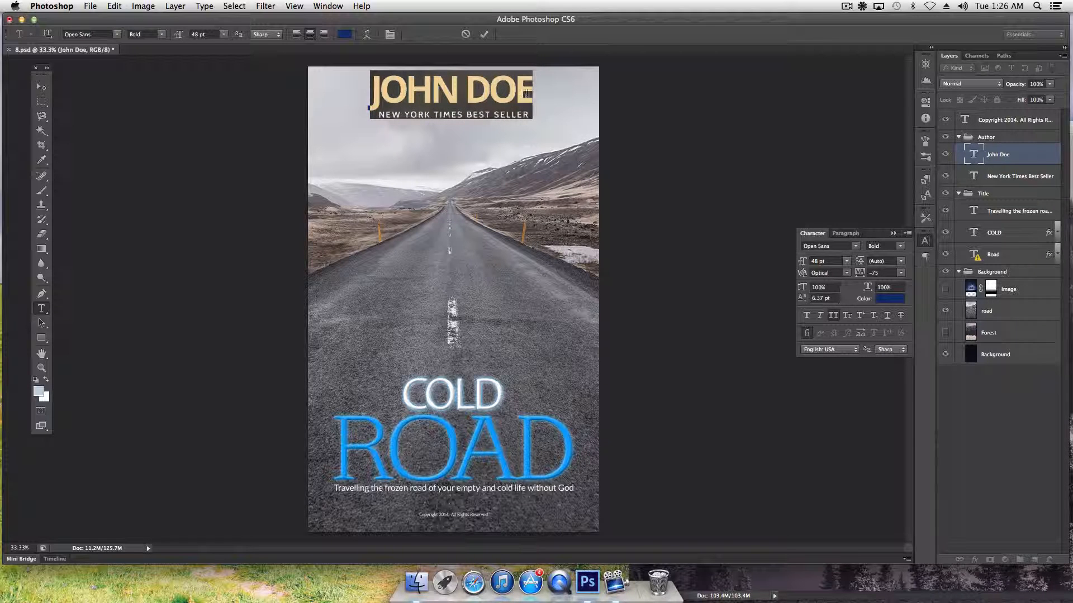
{"action": "left_click", "coordinate": [526, 94]}
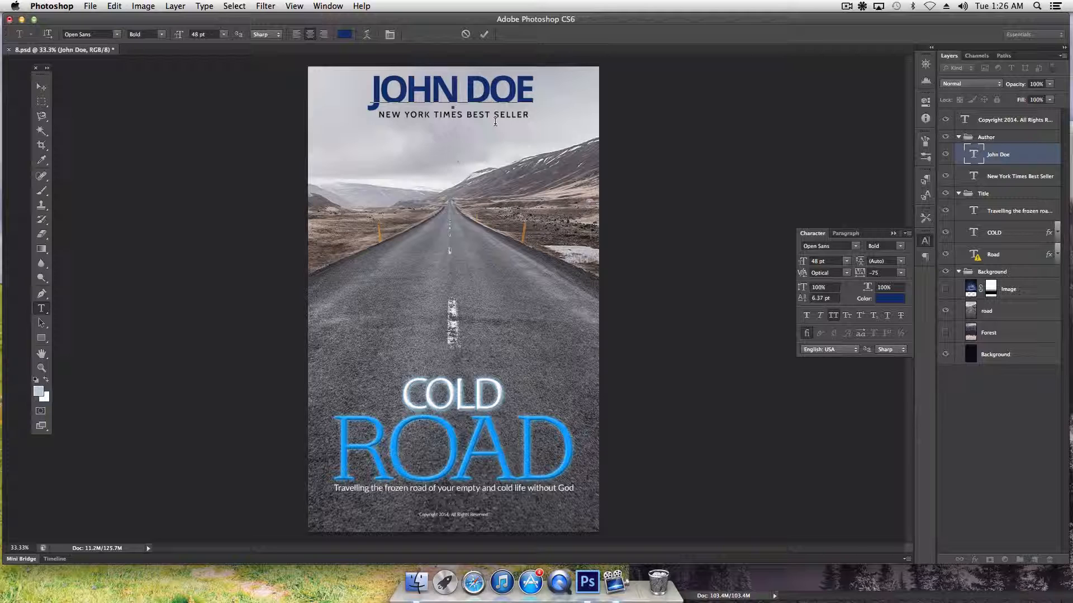
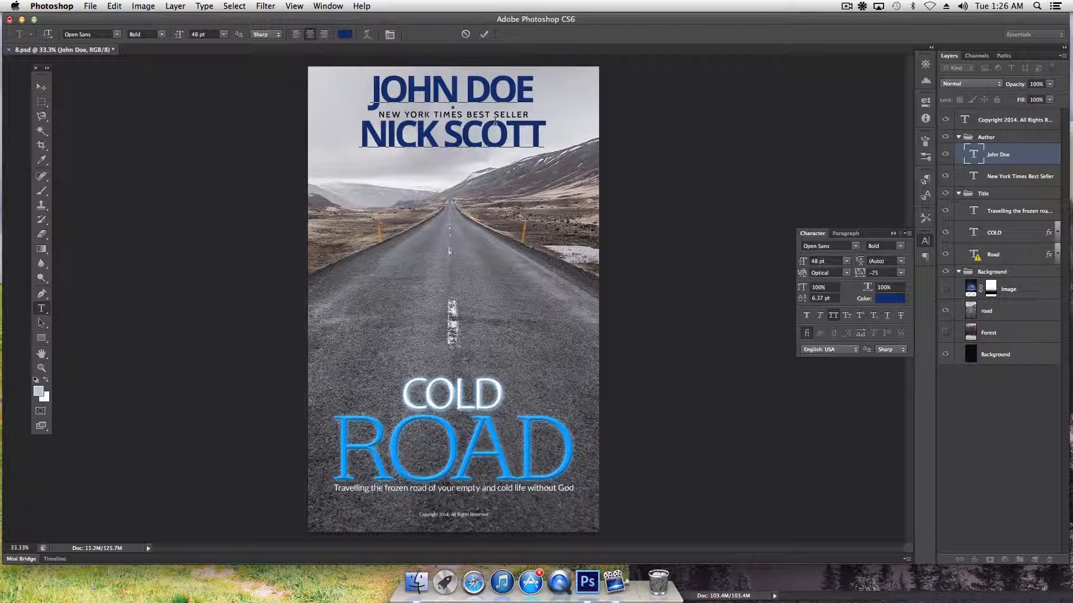
{"action": "left_click", "coordinate": [42, 87]}
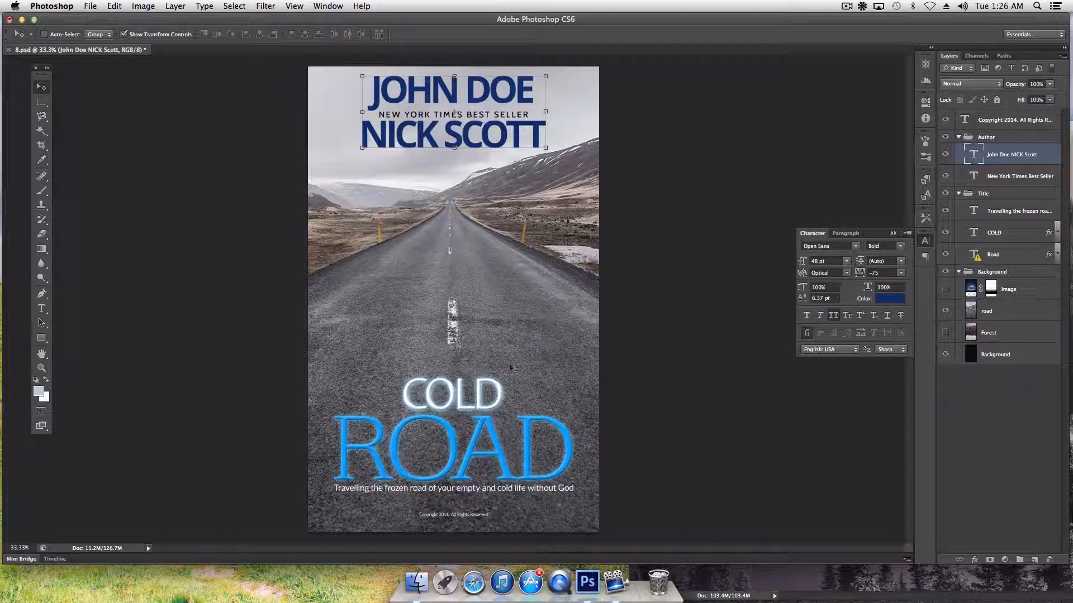
Set the author text's line spacing to about 40 pt
{"action": "left_click", "coordinate": [859, 264]}
{"action": "key", "text": "Return"}
{"action": "left_click", "coordinate": [901, 263]}
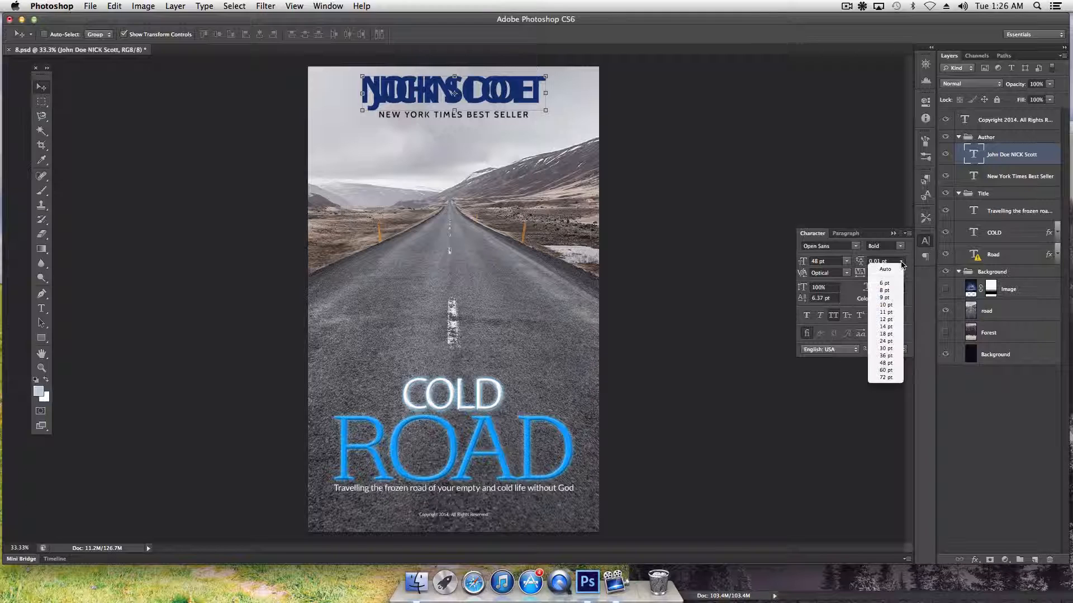
{"action": "left_click", "coordinate": [892, 271]}
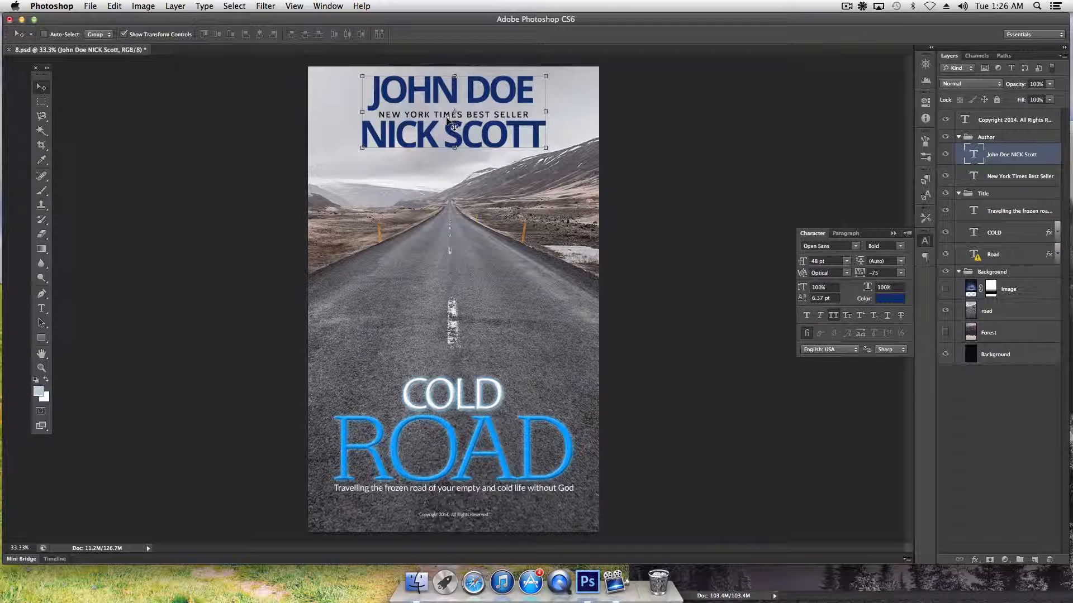
{"action": "left_click", "coordinate": [890, 262]}
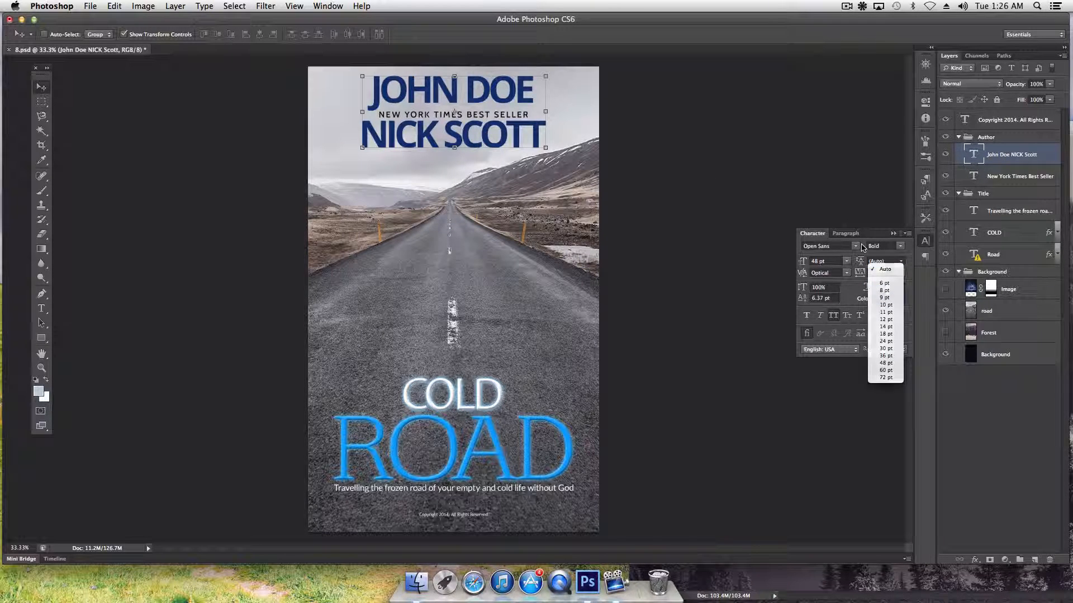
{"action": "left_click", "coordinate": [898, 268]}
{"action": "left_click_drag", "start_coordinate": [863, 264], "coordinate": [862, 264]}
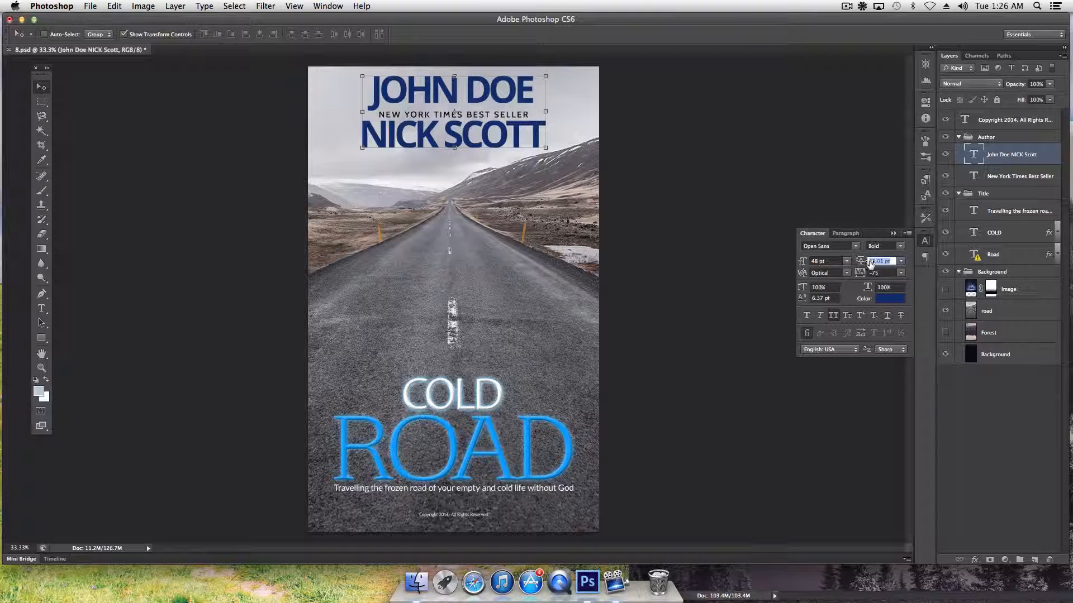
{"action": "left_click_drag", "start_coordinate": [881, 264], "coordinate": [861, 264]}
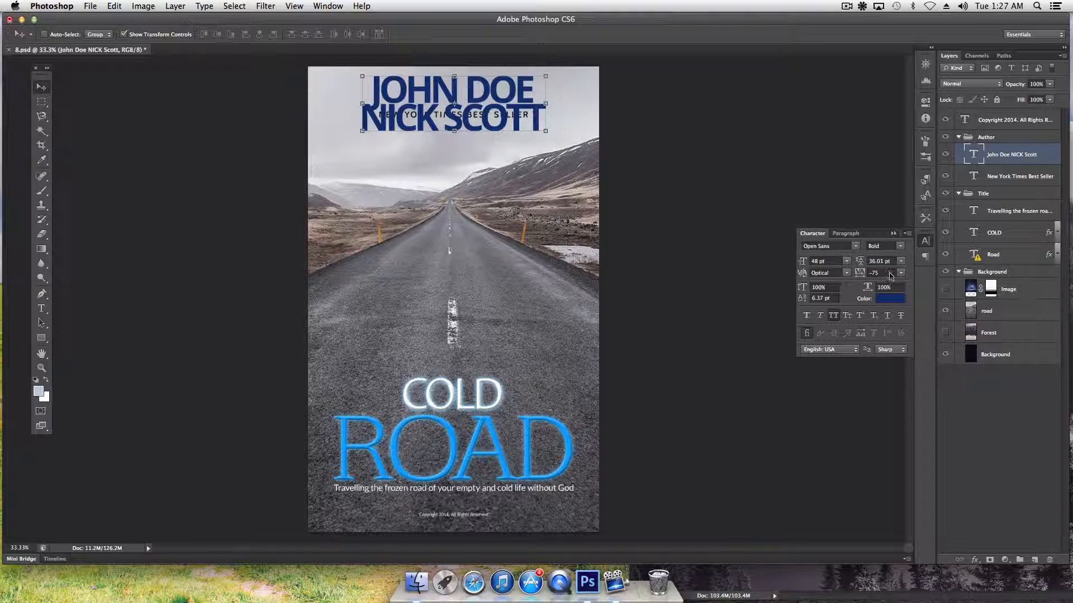
{"action": "left_click_drag", "start_coordinate": [859, 266], "coordinate": [862, 265]}
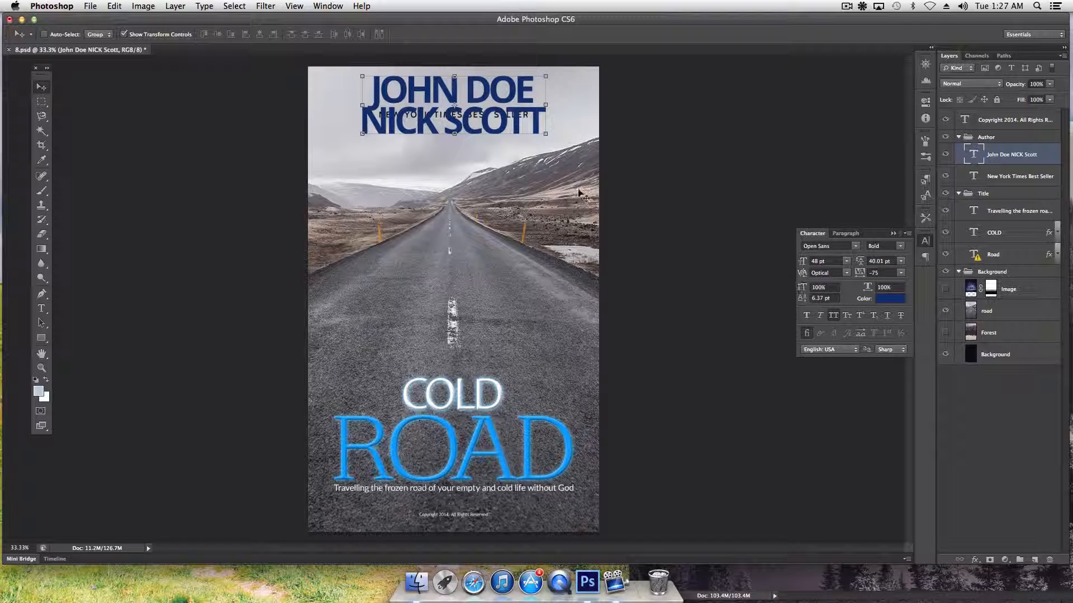
Delete the second author name line, leaving only JOHN DOE, and commit the edit
{"action": "left_click", "coordinate": [41, 308]}
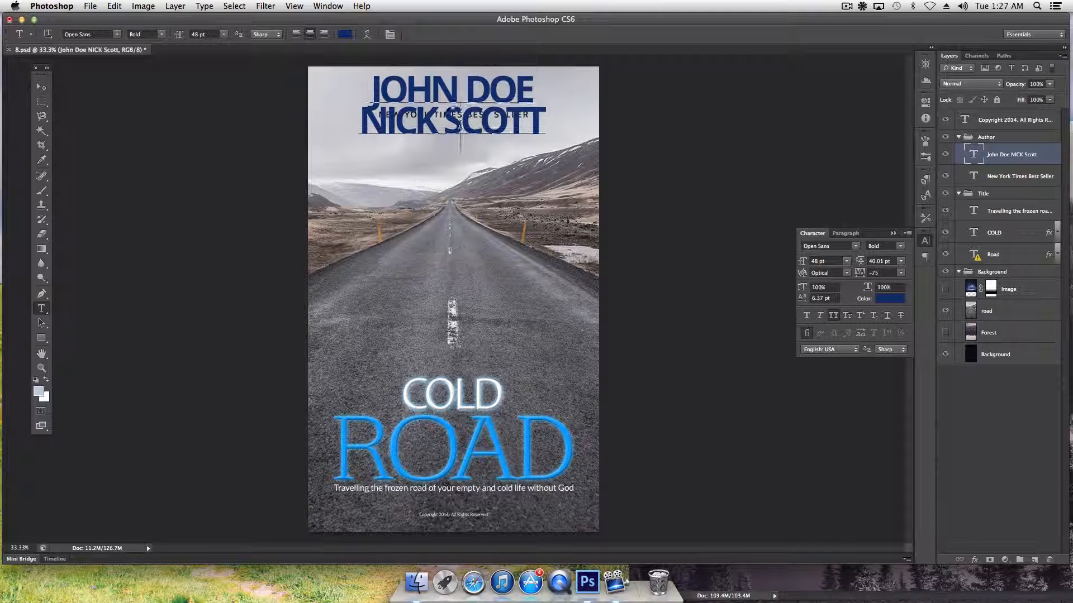
{"action": "double_click", "coordinate": [496, 120]}
{"action": "left_click", "coordinate": [495, 120]}
{"action": "double_click", "coordinate": [496, 121]}
{"action": "left_click", "coordinate": [531, 121]}
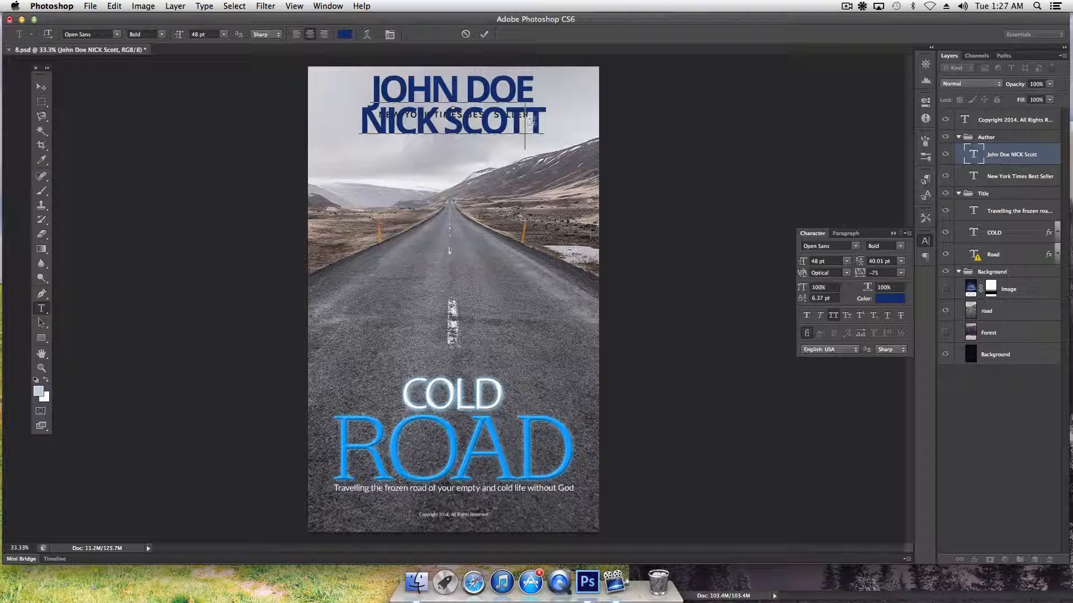
{"action": "left_click_drag", "start_coordinate": [547, 122], "coordinate": [338, 114]}
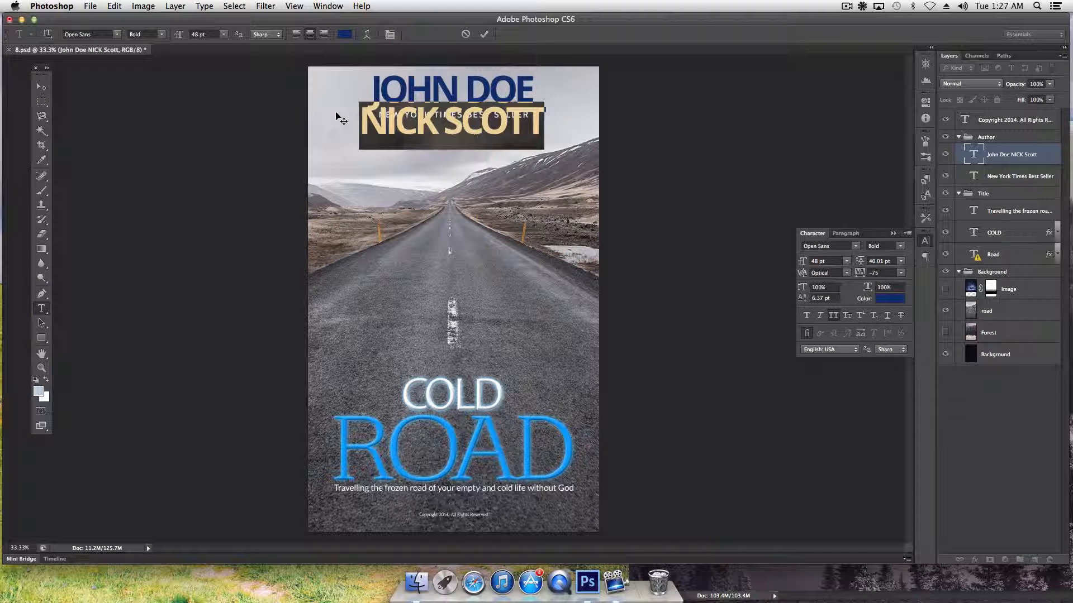
{"action": "key", "text": "BackSpace"}
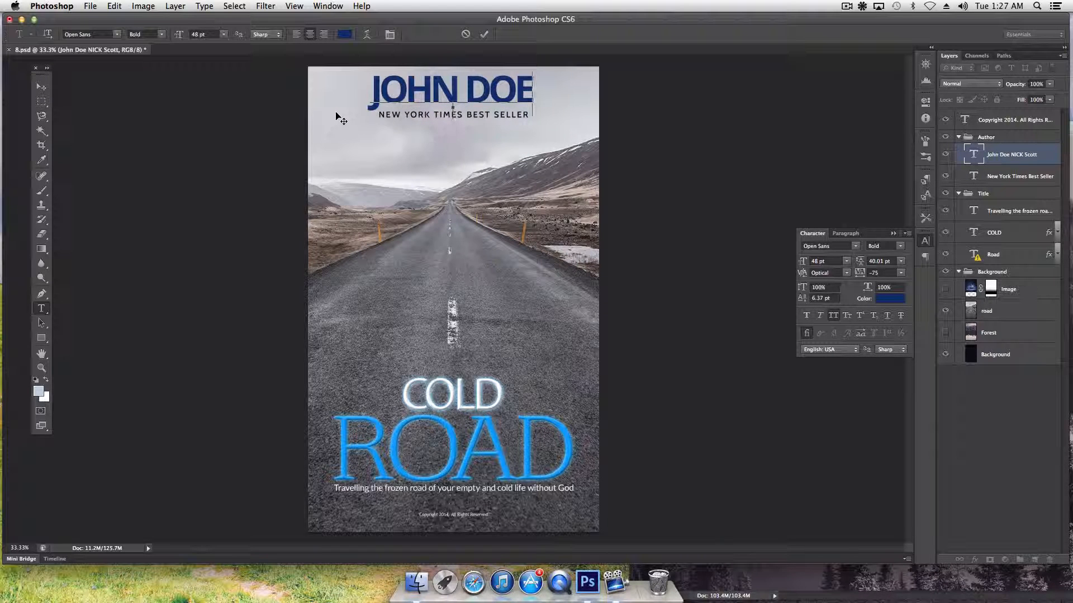
{"action": "left_click", "coordinate": [42, 87]}
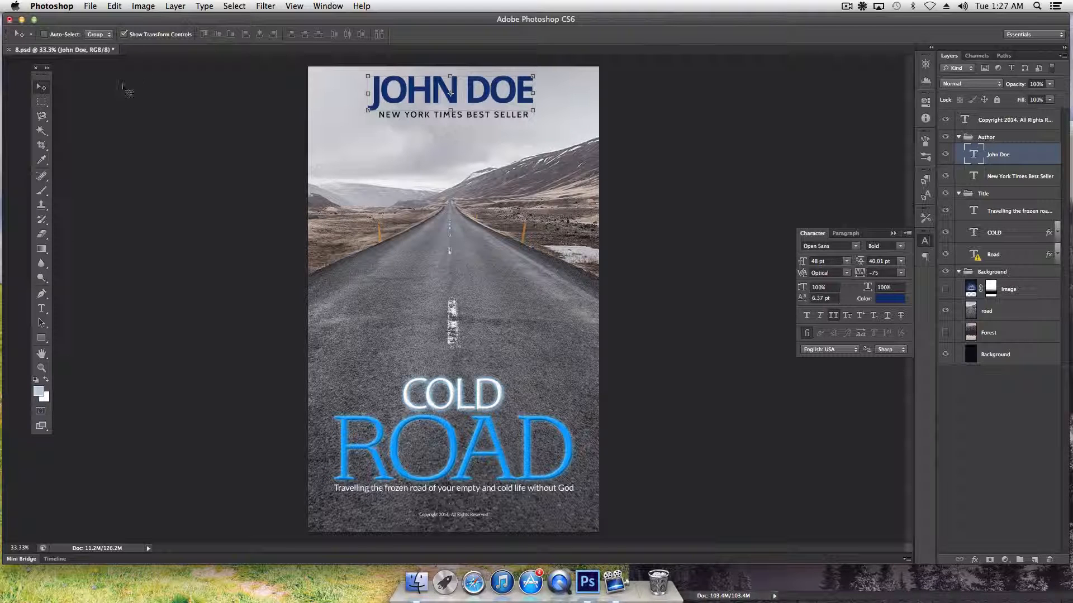
{"action": "right_click", "coordinate": [1007, 163]}
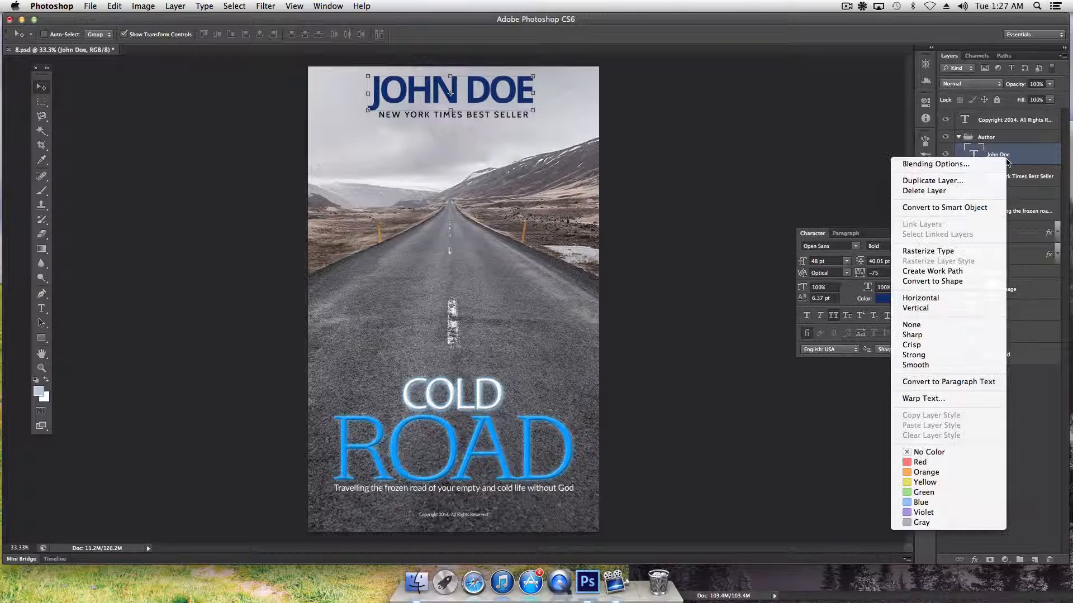
{"action": "left_click", "coordinate": [953, 180]}
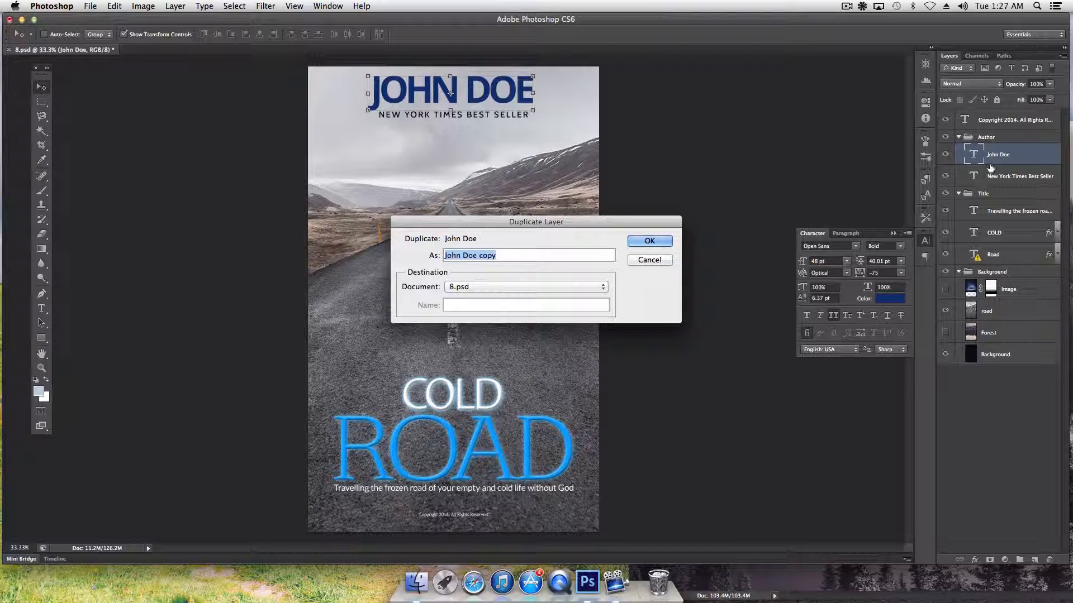
{"action": "left_click", "coordinate": [649, 241]}
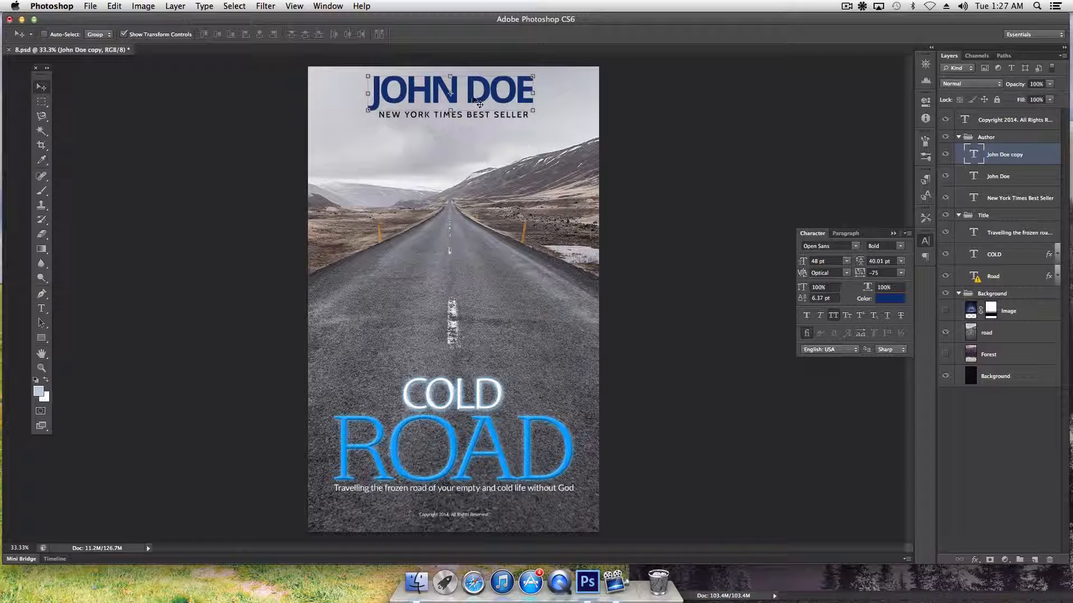
{"action": "left_click_drag", "start_coordinate": [471, 100], "coordinate": [474, 131]}
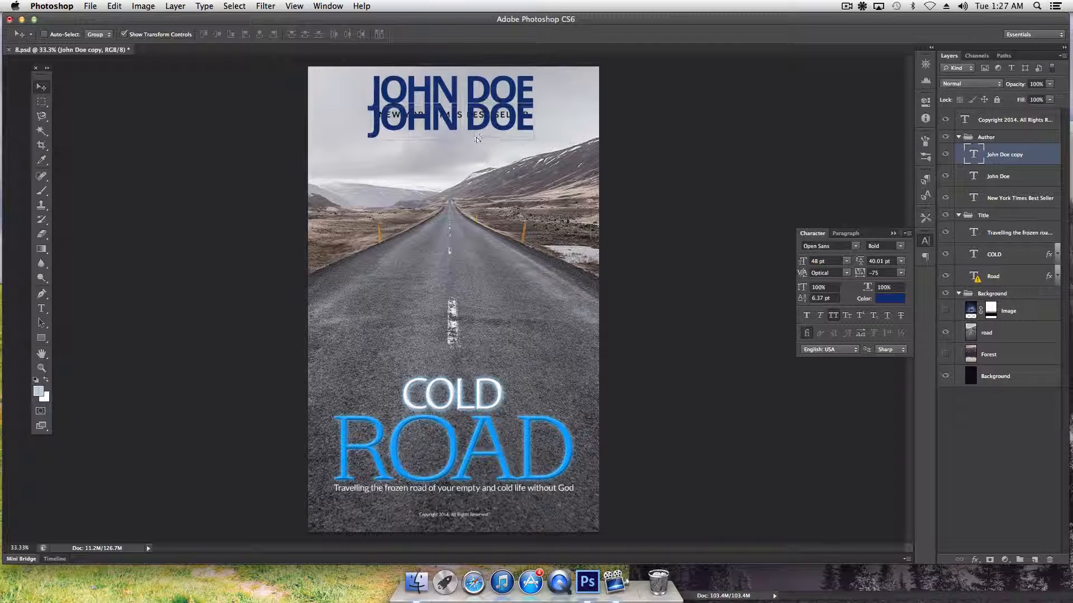
{"action": "key", "text": "Down"}
{"action": "key", "text": "Down"}
{"action": "key", "text": "Down"}
{"action": "key", "text": "Down"}
{"action": "key", "text": "Down"}
{"action": "key", "text": "Down"}
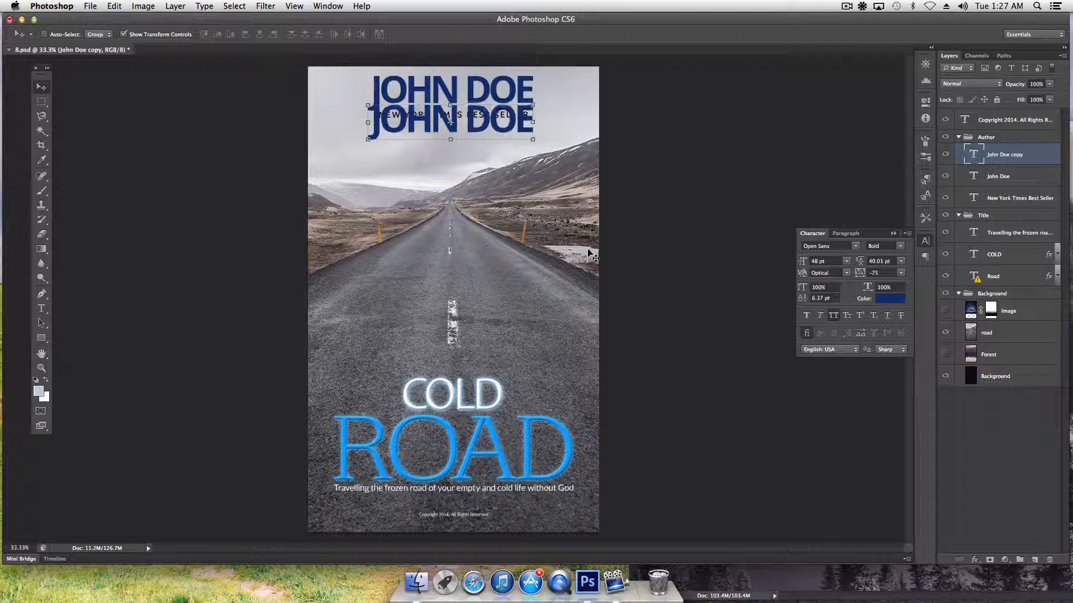
{"action": "key", "text": "Down"}
{"action": "key", "text": "Down"}
{"action": "key", "text": "Down"}
{"action": "key", "text": "Down"}
{"action": "key", "text": "Down"}
{"action": "key", "text": "Down"}
{"action": "key", "text": "Down"}
{"action": "key", "text": "Down"}
{"action": "key", "text": "Down"}
{"action": "key", "text": "Down"}
{"action": "key", "text": "Down"}
{"action": "key", "text": "Down"}
{"action": "key", "text": "Down"}
{"action": "key", "text": "Down"}
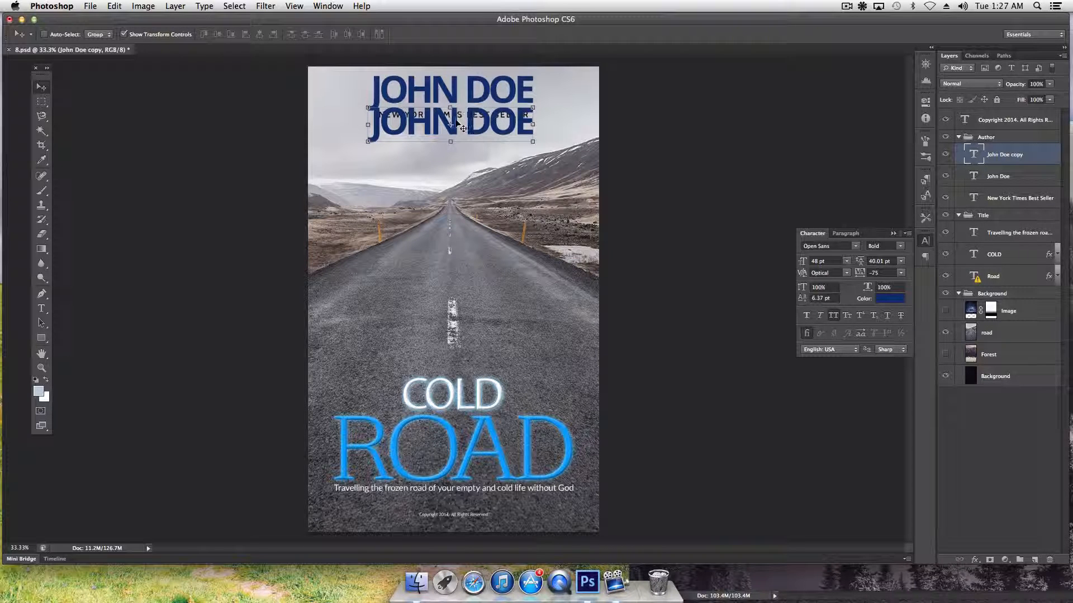
{"action": "mouse_move", "coordinate": [456, 123]}
{"action": "left_mouse_down"}
{"action": "mouse_move", "coordinate": [532, 124]}
{"action": "mouse_move", "coordinate": [470, 106]}
{"action": "mouse_move", "coordinate": [496, 139]}
{"action": "mouse_move", "coordinate": [460, 134]}
{"action": "left_mouse_up"}
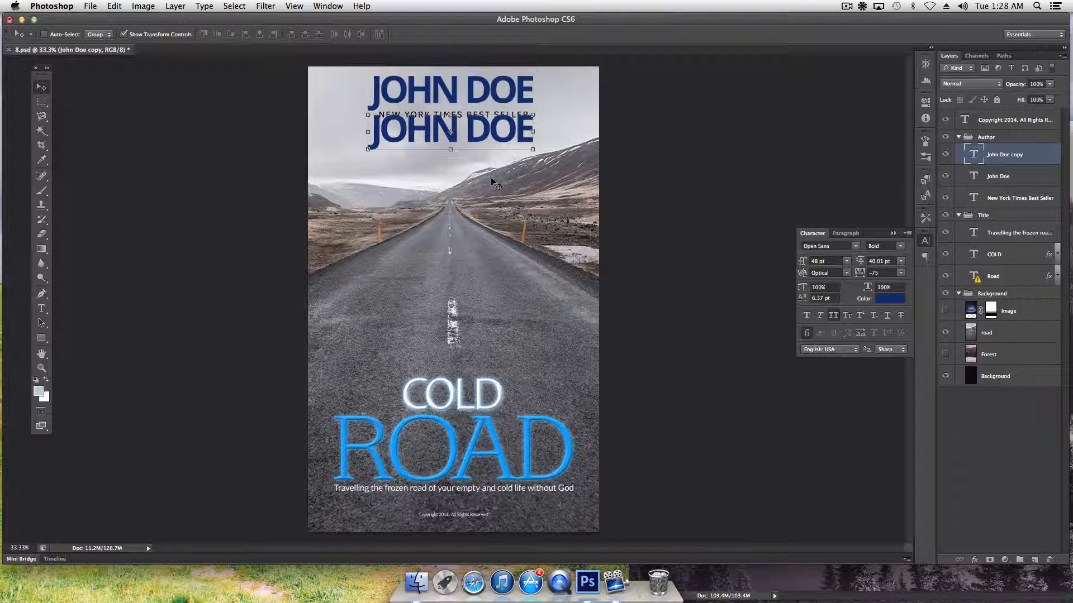
{"action": "key", "text": "Up"}
{"action": "key", "text": "Up"}
{"action": "key", "text": "Up"}
{"action": "key", "text": "Up"}
{"action": "key", "text": "Up"}
{"action": "key", "text": "Up"}
{"action": "key", "text": "Up"}
{"action": "key", "text": "Up"}
{"action": "key", "text": "Up"}
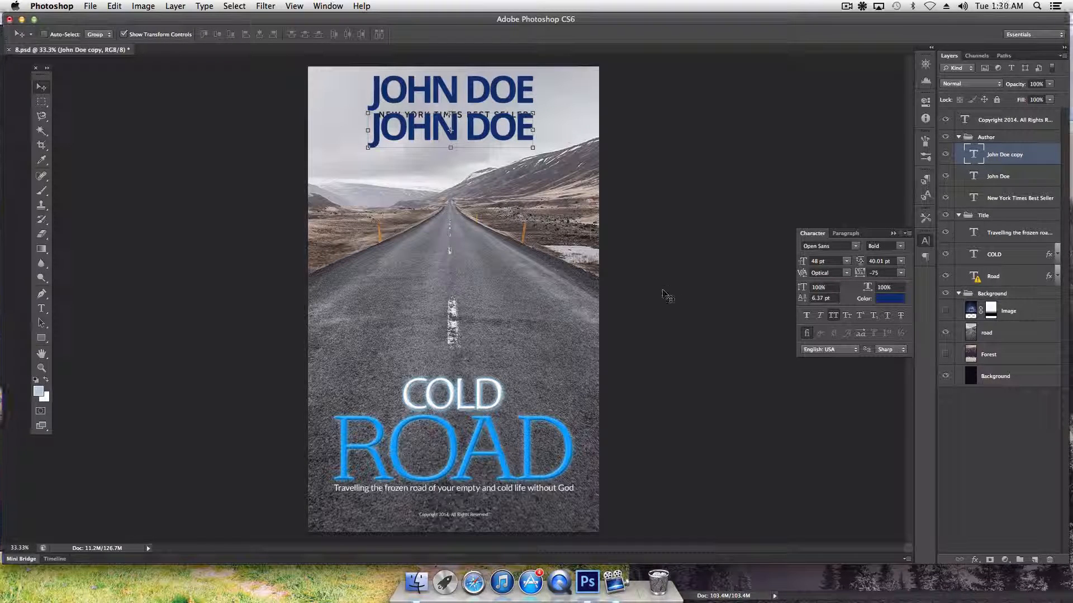
{"action": "right_click", "coordinate": [992, 157]}
{"action": "left_click", "coordinate": [917, 185]}
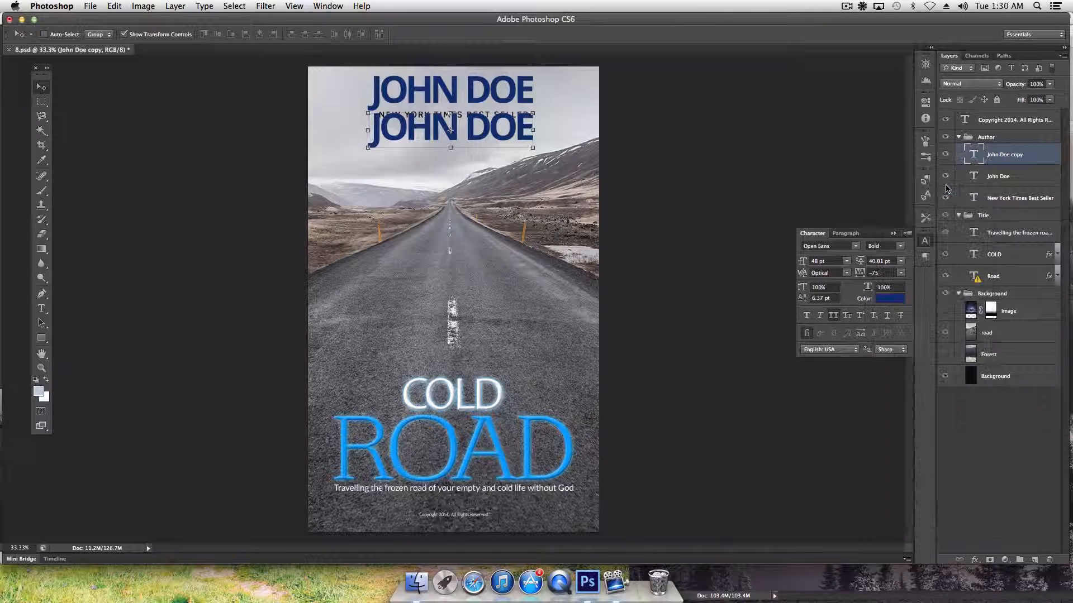
{"action": "left_click", "coordinate": [642, 204]}
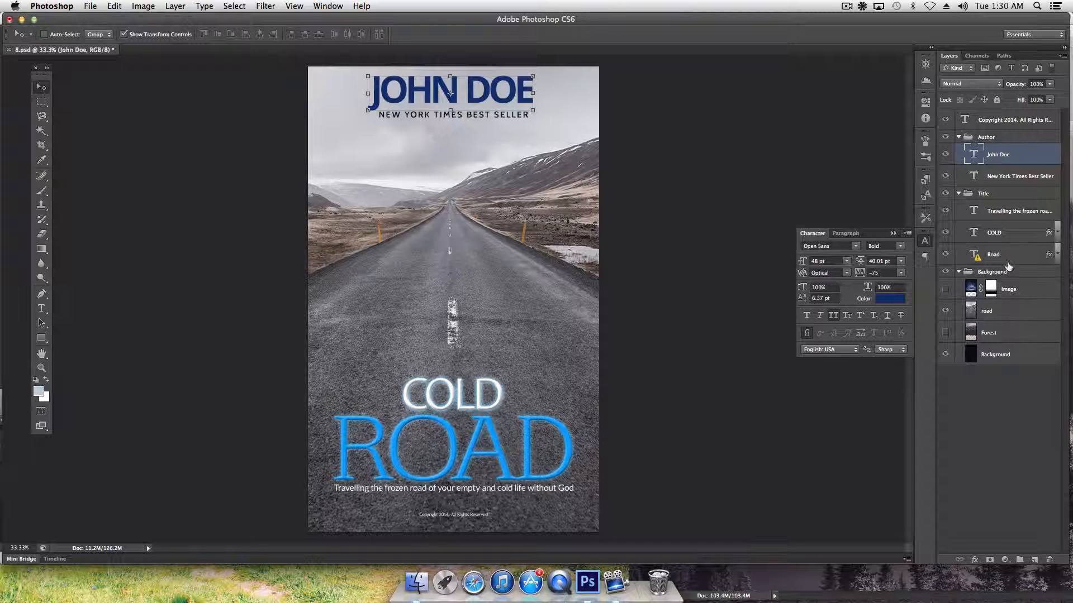
Recolour the ROAD layer to JOHN DOE's dark navy (#0e3274) using the eyedropper
{"action": "right_click", "coordinate": [499, 445]}
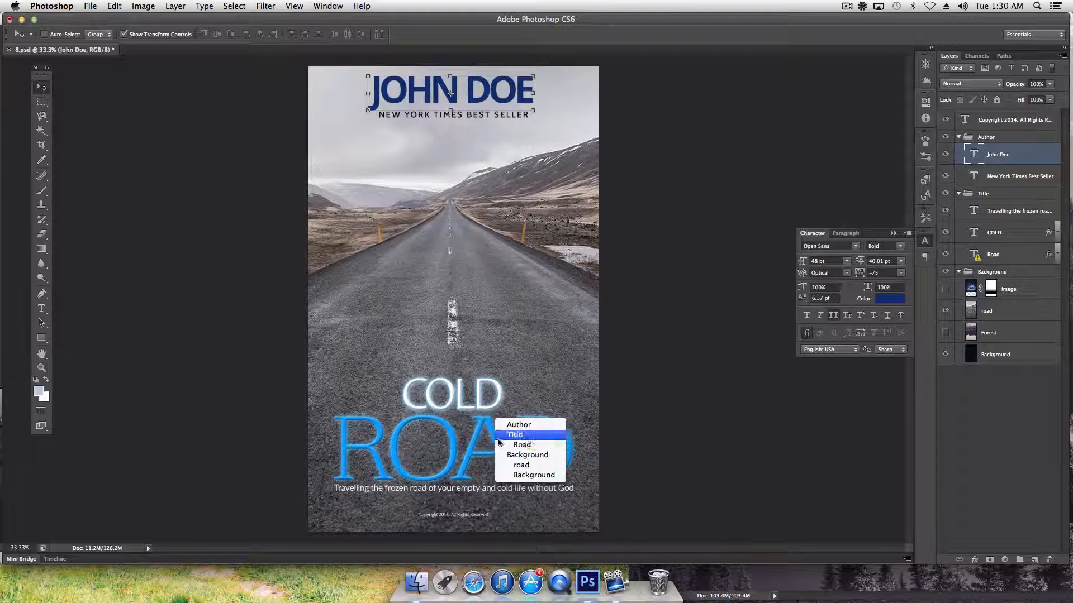
{"action": "left_click", "coordinate": [515, 444]}
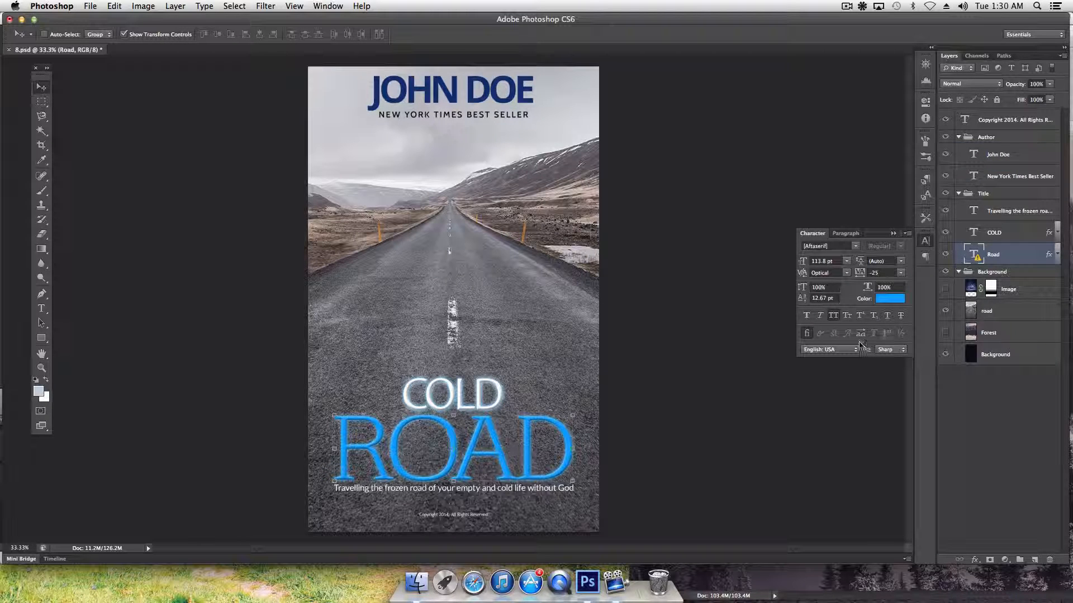
{"action": "left_click", "coordinate": [889, 299]}
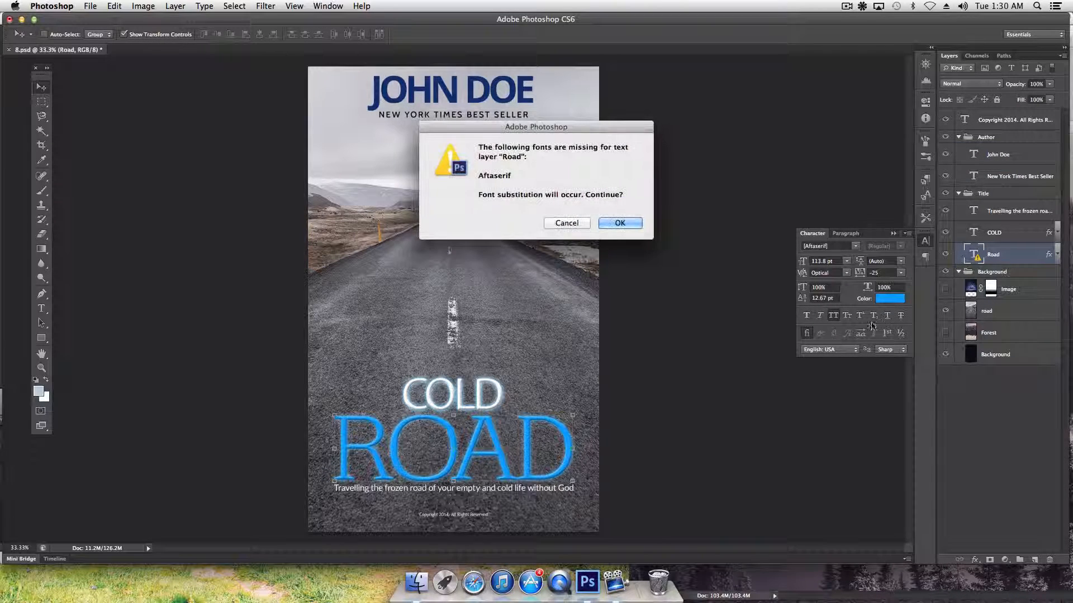
{"action": "left_click", "coordinate": [619, 223]}
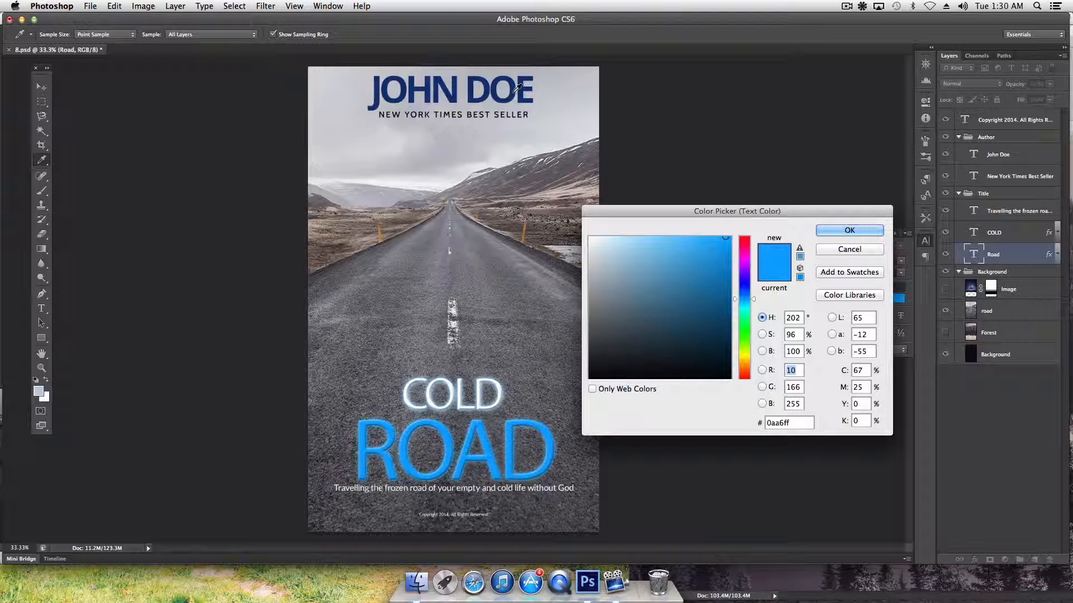
{"action": "left_click", "coordinate": [515, 91]}
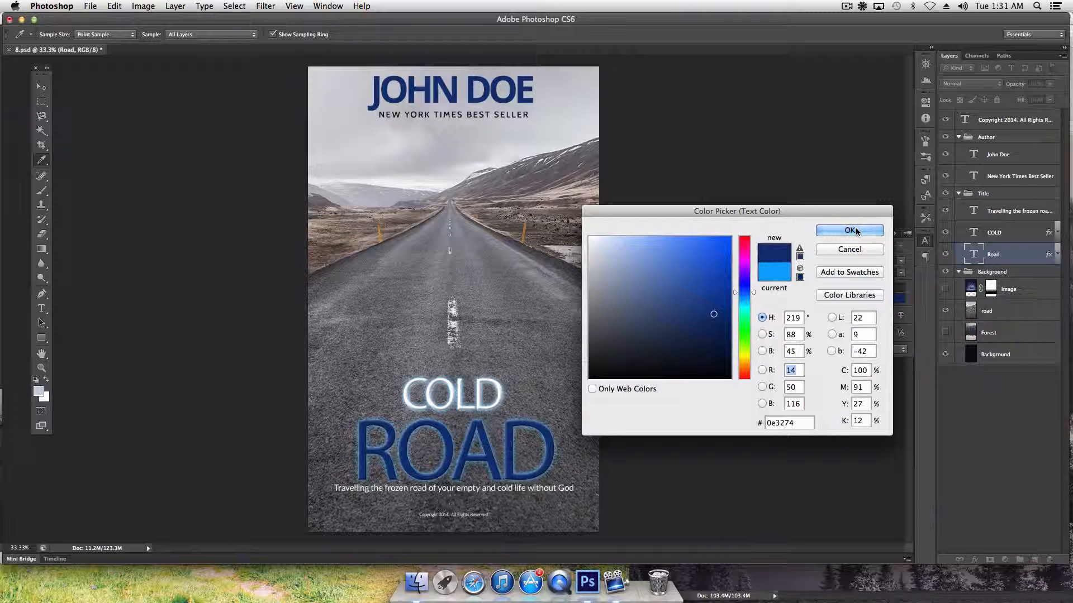
{"action": "left_click", "coordinate": [857, 231]}
{"action": "key", "text": "v"}
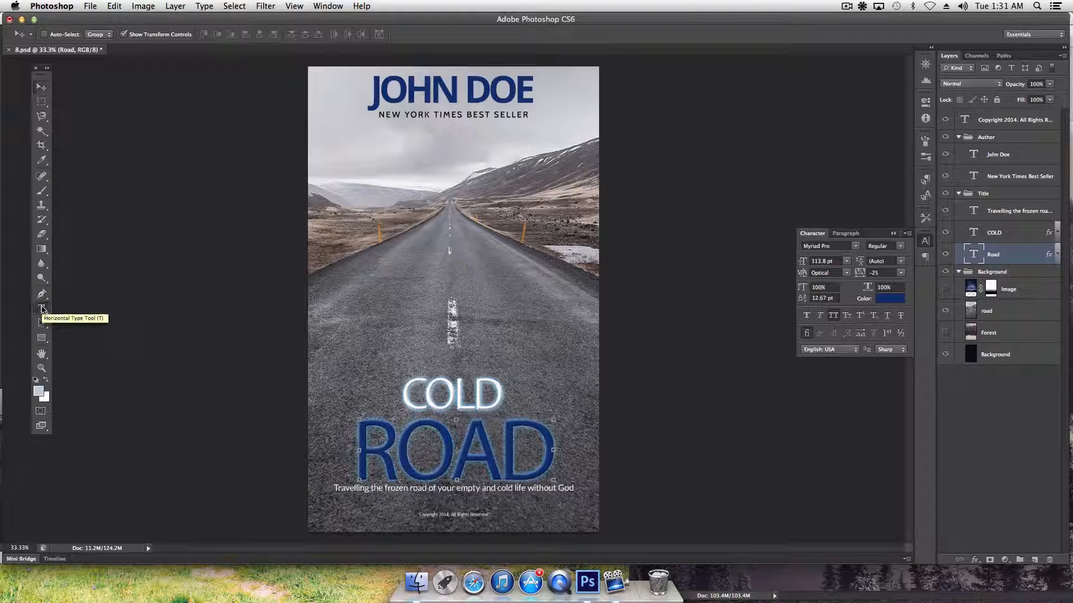
Retype the title word ROAD as HIGHWAY
{"action": "left_click", "coordinate": [42, 309]}
{"action": "double_click", "coordinate": [447, 439]}
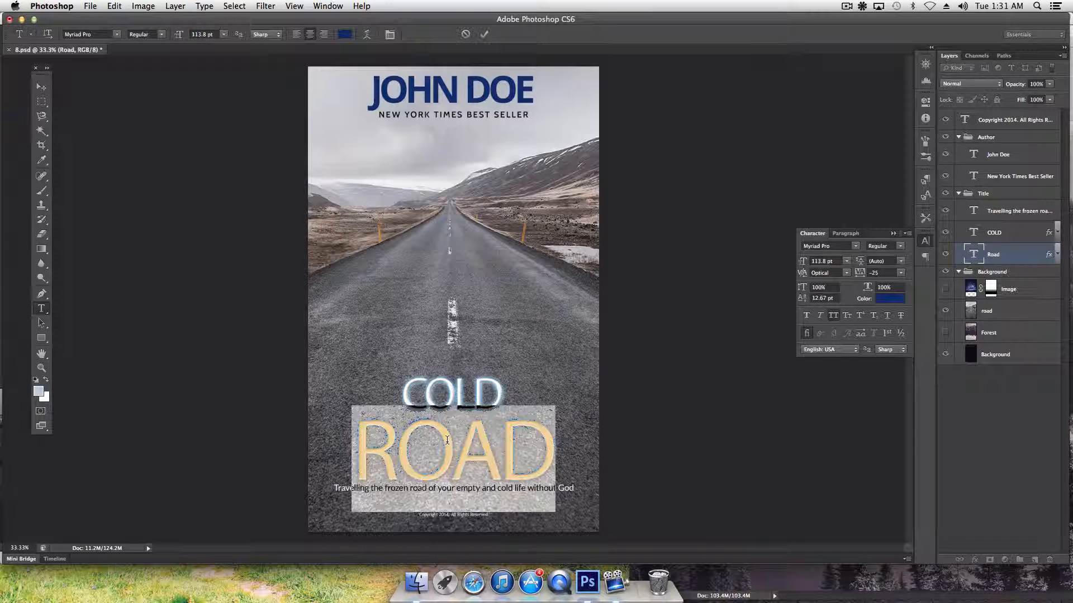
{"action": "type", "text": "HI"}
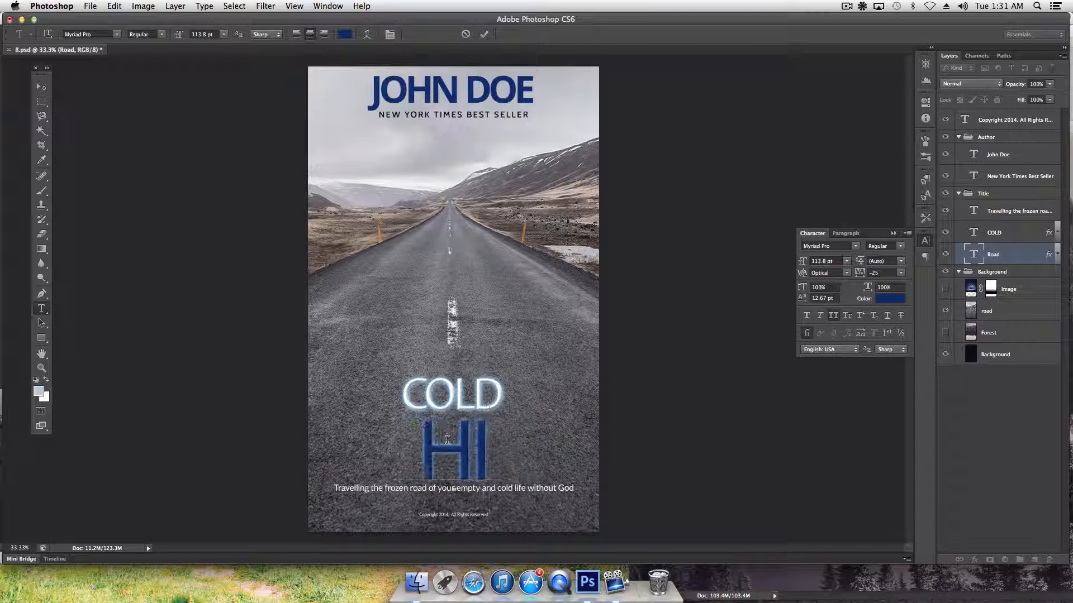
{"action": "type", "text": "GHWAY"}
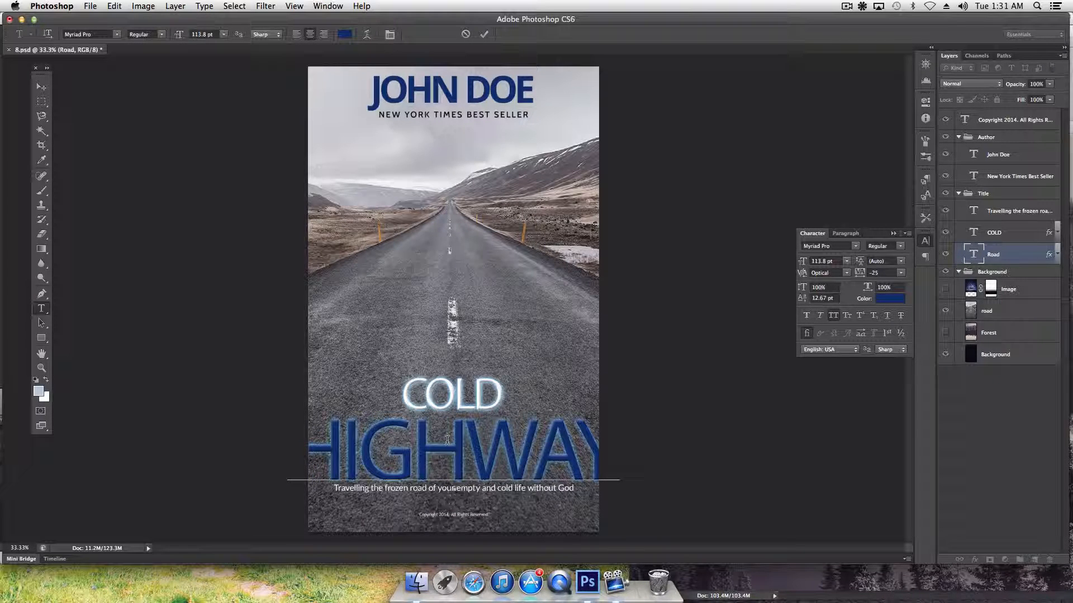
{"action": "left_click", "coordinate": [41, 86]}
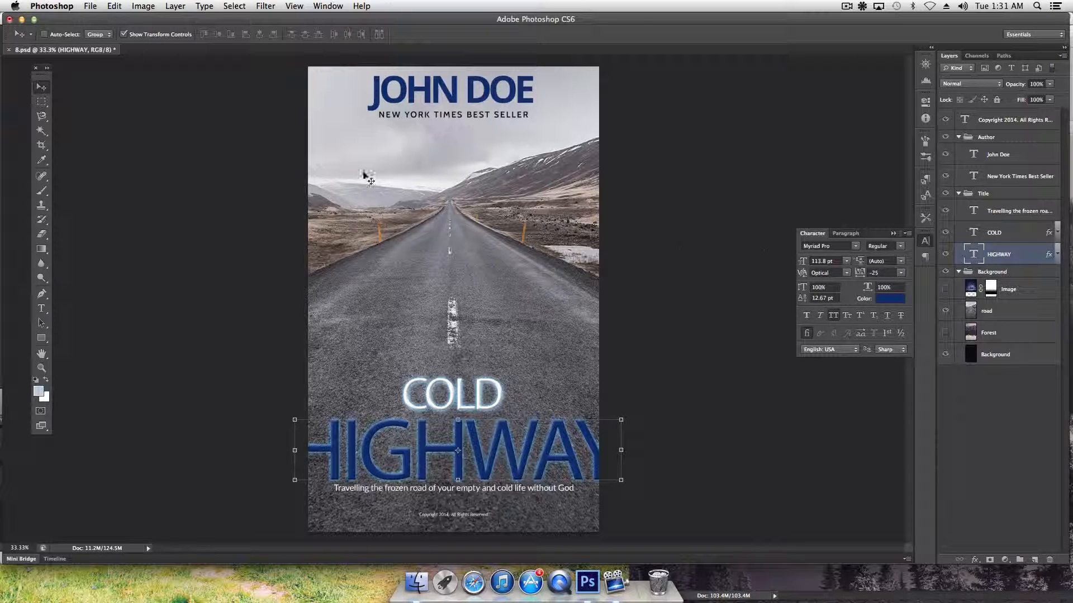
Set the HIGHWAY title in the Bebas font
{"action": "left_click", "coordinate": [855, 246]}
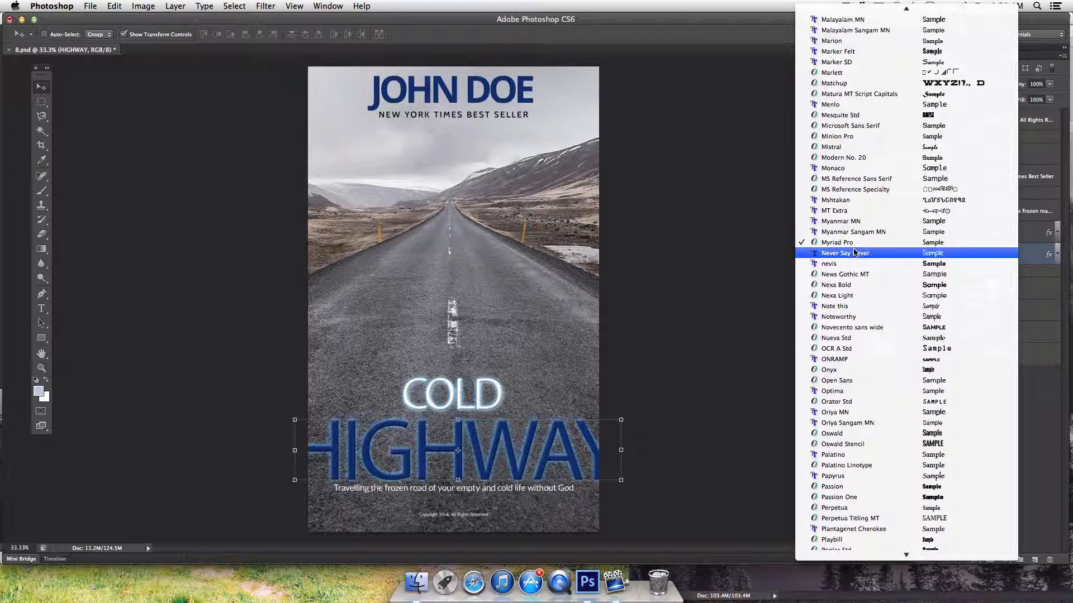
{"action": "scroll", "coordinate": [844, 344], "scroll_direction": "up", "scroll_amount": 6}
{"action": "scroll", "coordinate": [845, 345], "scroll_direction": "up", "scroll_amount": 15}
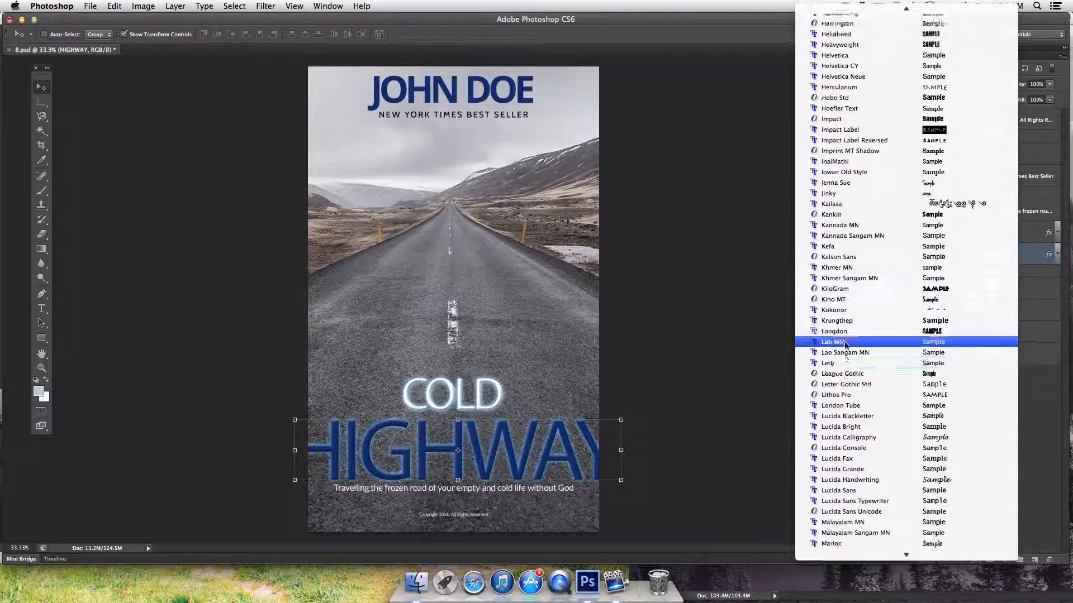
{"action": "scroll", "coordinate": [844, 346], "scroll_direction": "up", "scroll_amount": 5}
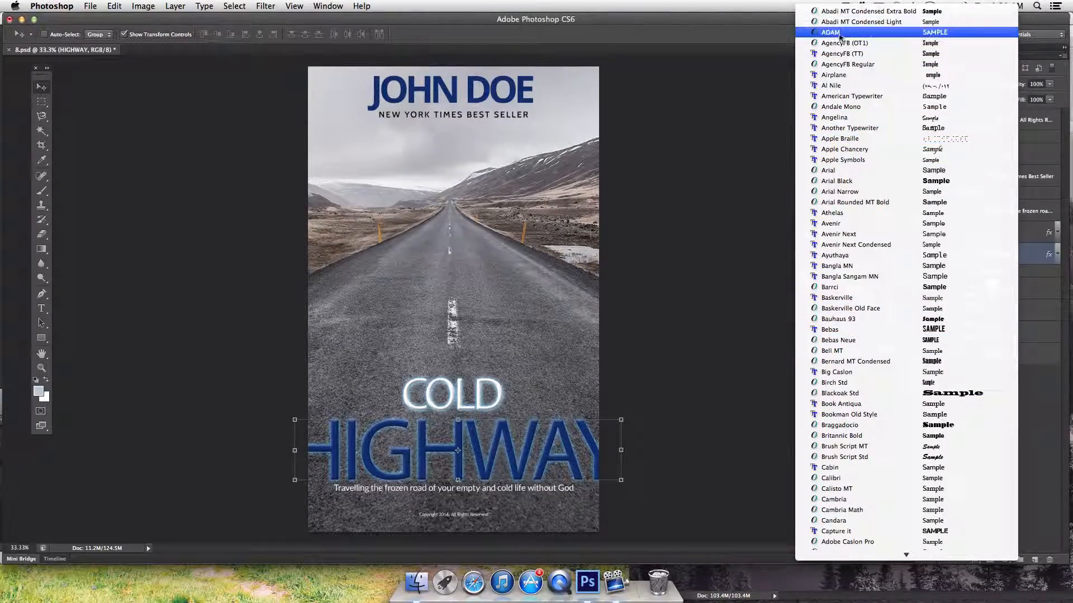
{"action": "scroll", "coordinate": [834, 321], "scroll_direction": "down", "scroll_amount": 2}
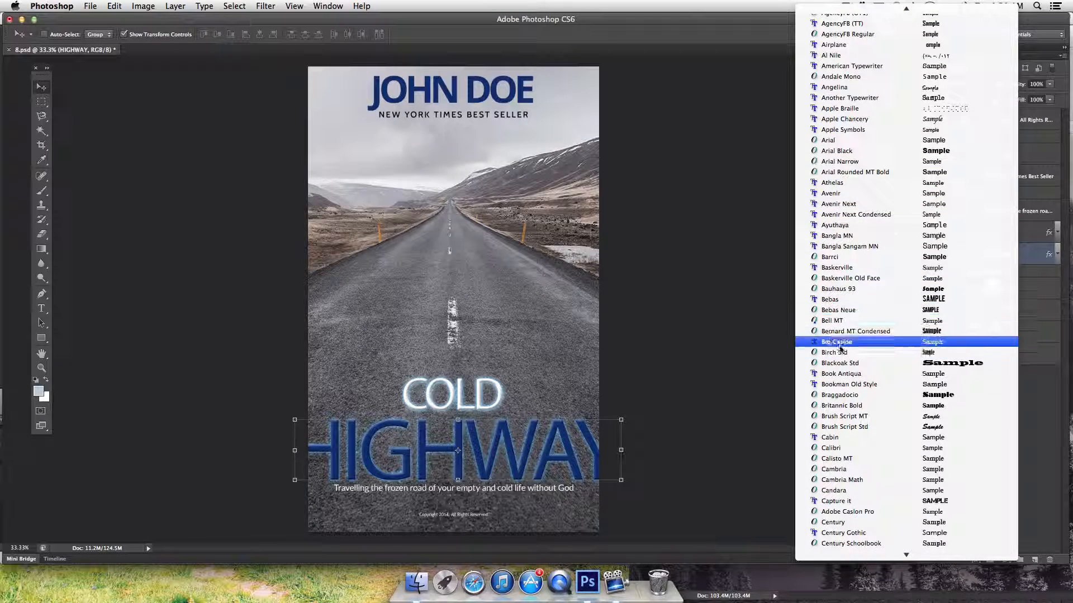
{"action": "left_click", "coordinate": [838, 306]}
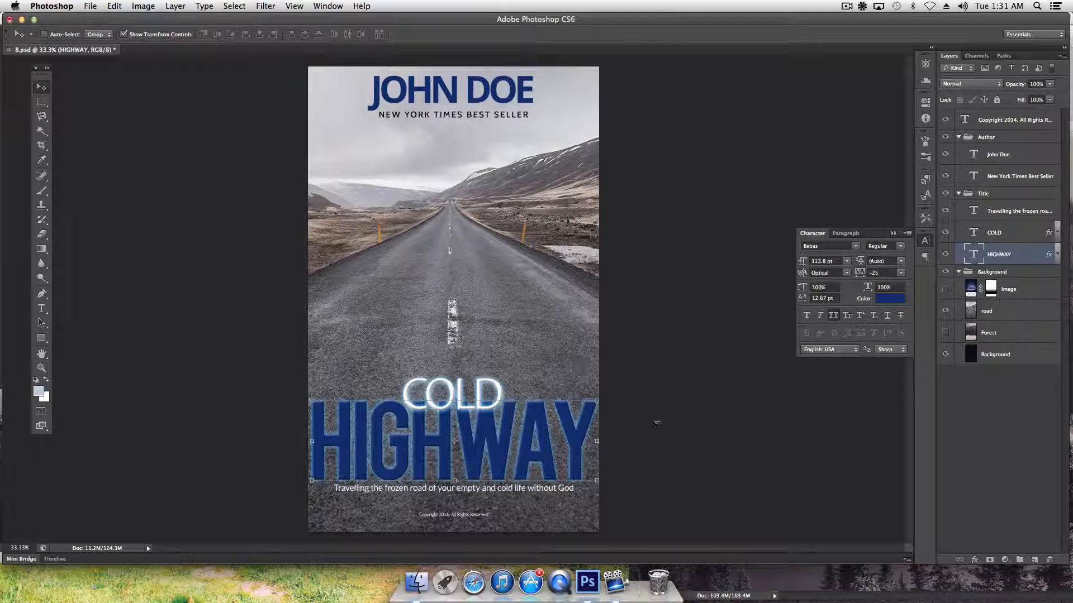
Resize HIGHWAY to 108 pt, then select the COLD text layer
{"action": "left_click_drag", "start_coordinate": [802, 263], "coordinate": [798, 264]}
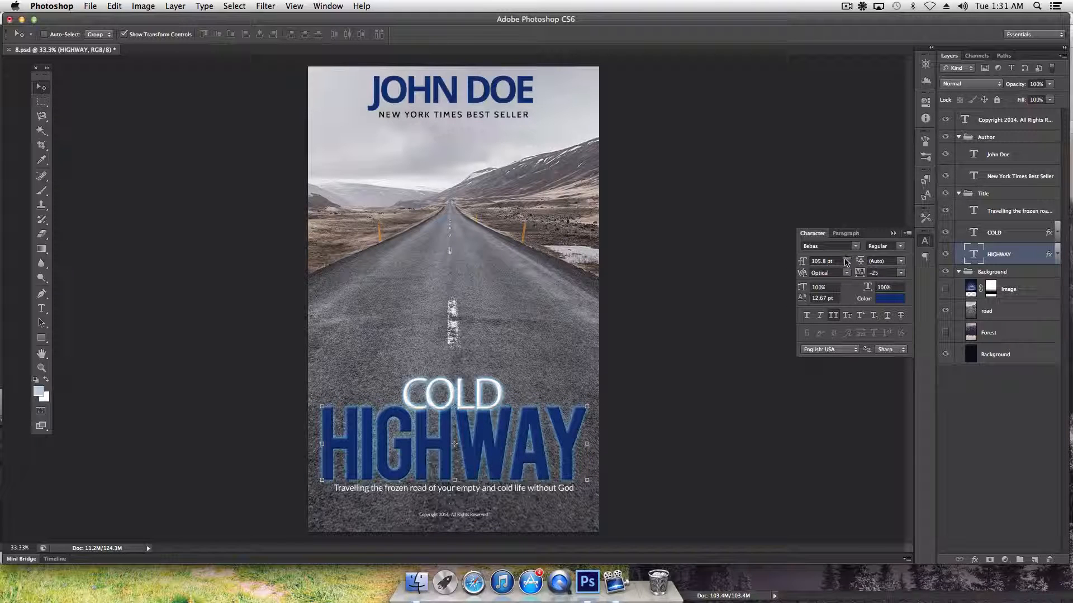
{"action": "left_click", "coordinate": [825, 260]}
{"action": "type", "text": "108"}
{"action": "key", "text": "Tab"}
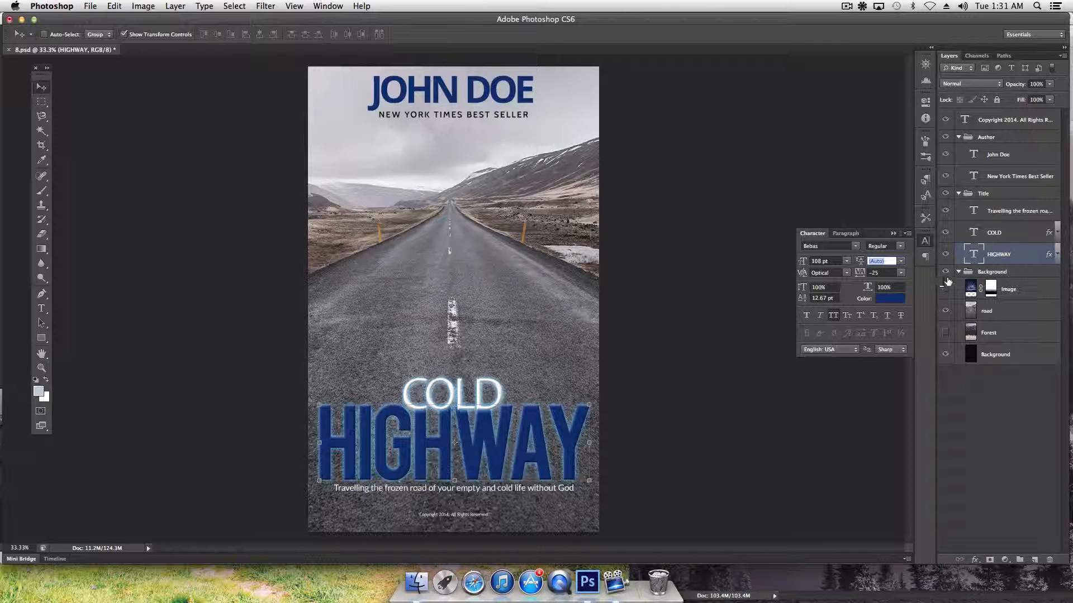
{"action": "left_click", "coordinate": [1006, 235]}
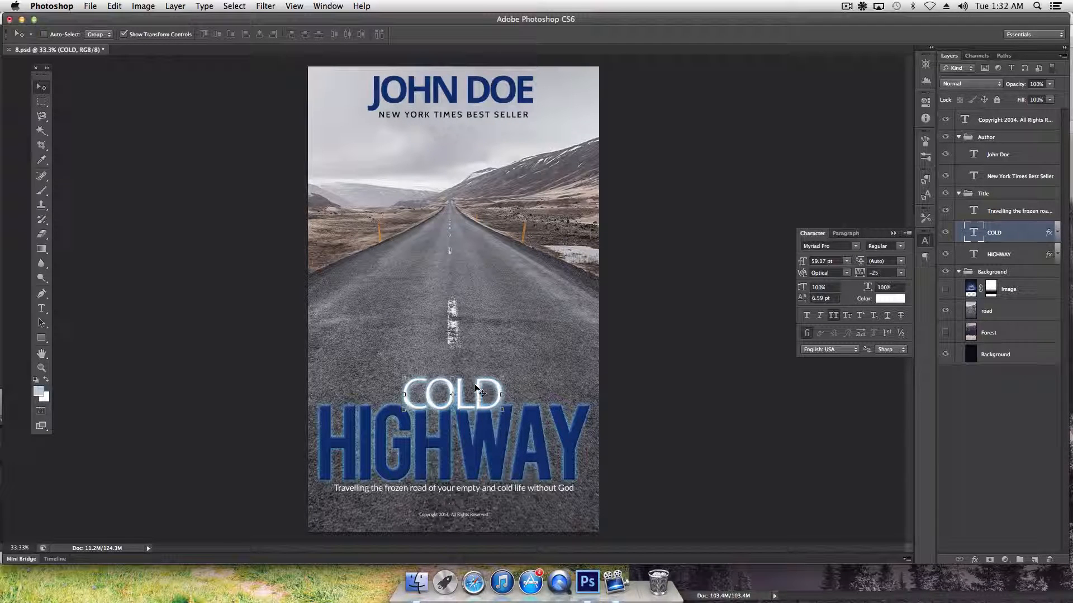
Raise COLD slightly and enlarge it to 94 pt, starting from the 60 pt preset
{"action": "left_click_drag", "start_coordinate": [476, 387], "coordinate": [481, 379]}
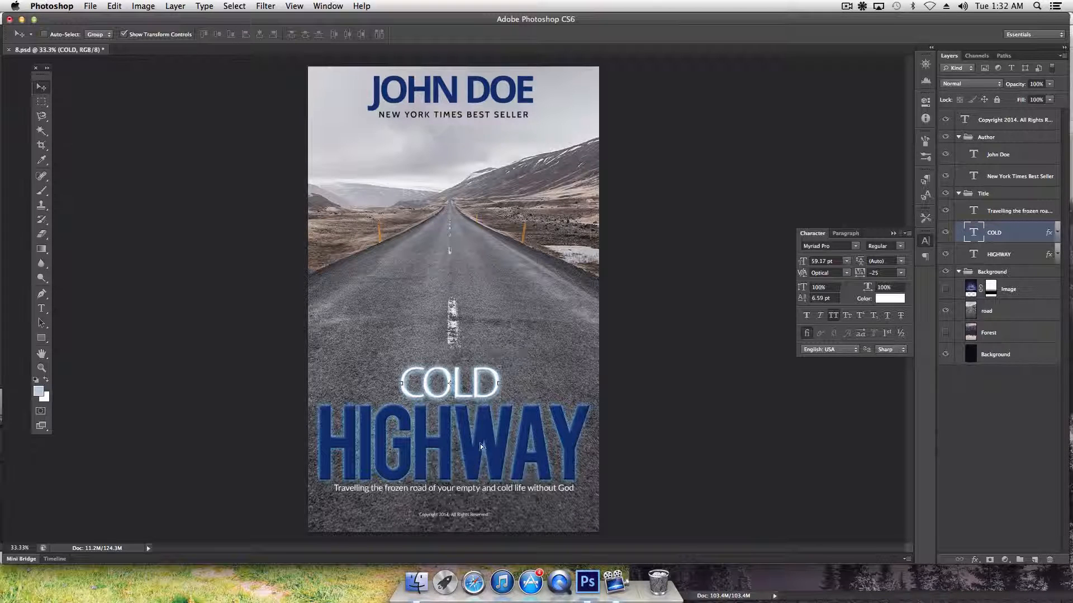
{"action": "key", "text": "Down"}
{"action": "key", "text": "Down"}
{"action": "key", "text": "Down"}
{"action": "key", "text": "Down"}
{"action": "key", "text": "Down"}
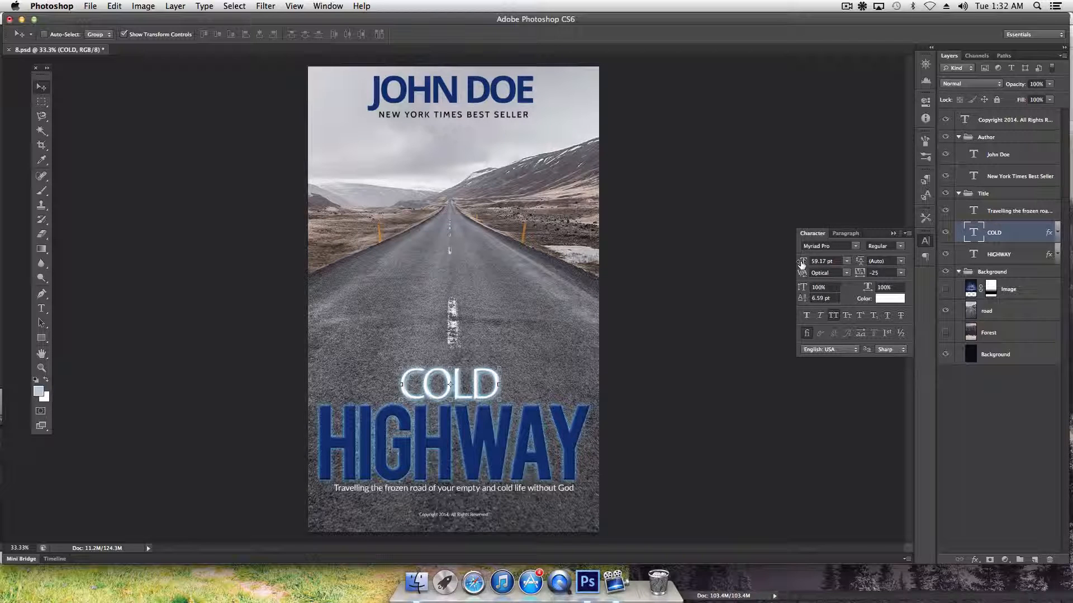
{"action": "left_click", "coordinate": [846, 262]}
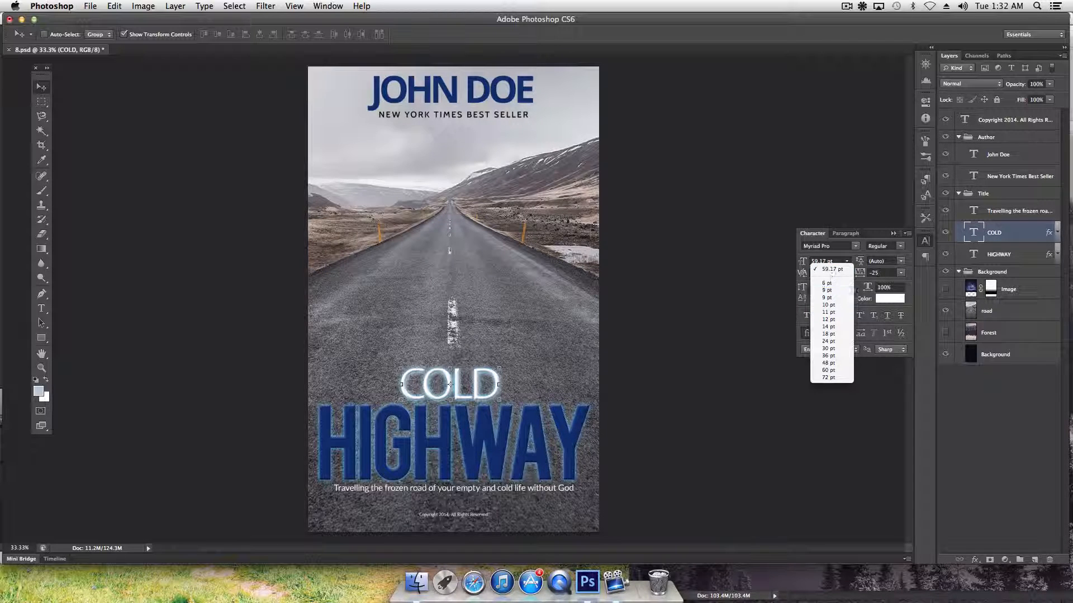
{"action": "left_click", "coordinate": [830, 369]}
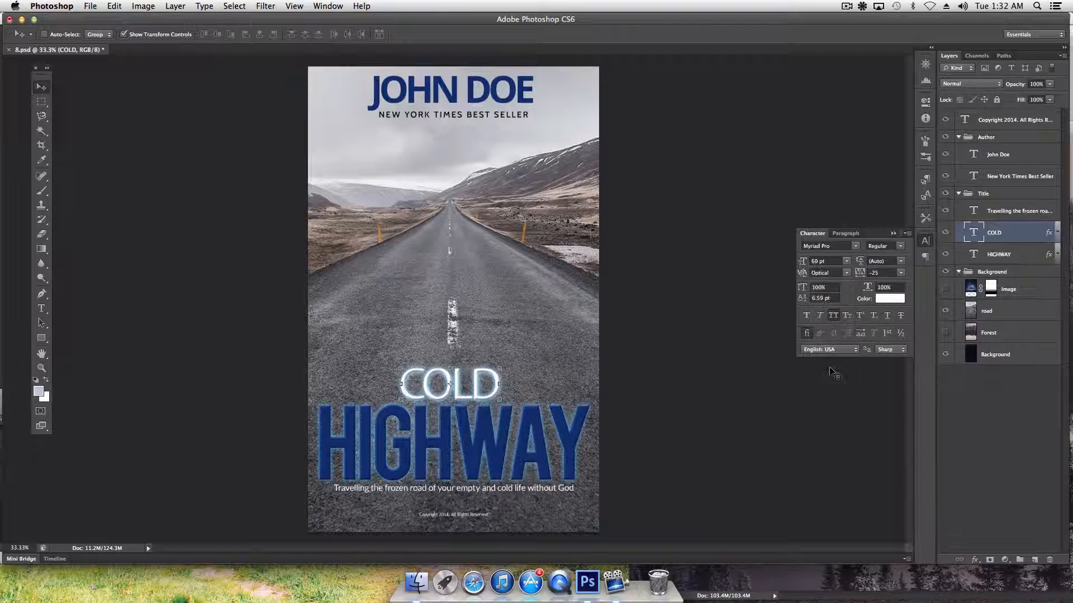
{"action": "left_click_drag", "start_coordinate": [802, 264], "coordinate": [803, 263]}
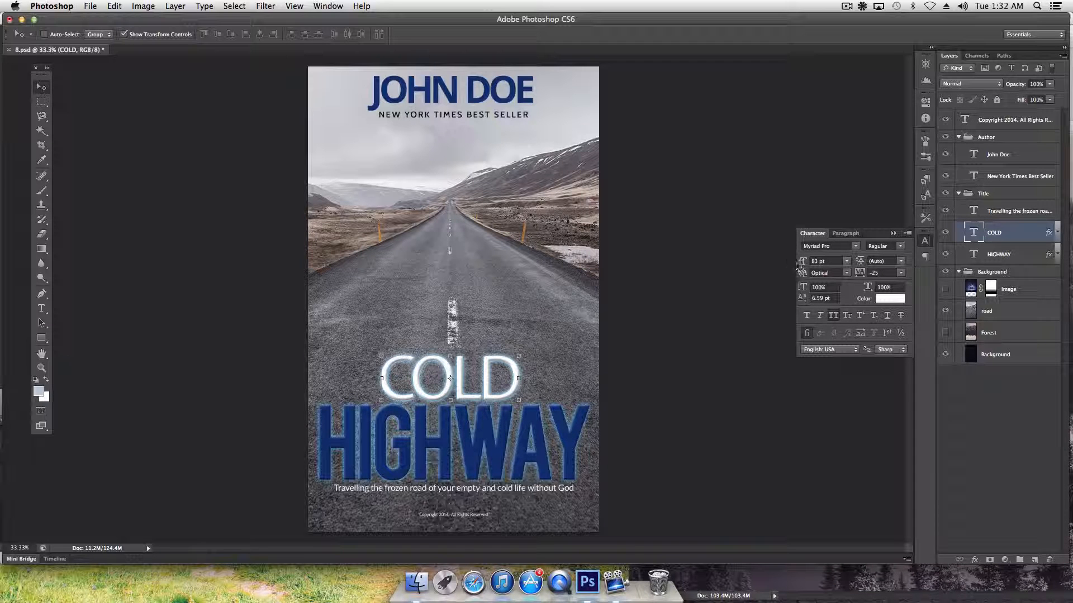
{"action": "left_click_drag", "start_coordinate": [801, 264], "coordinate": [792, 267]}
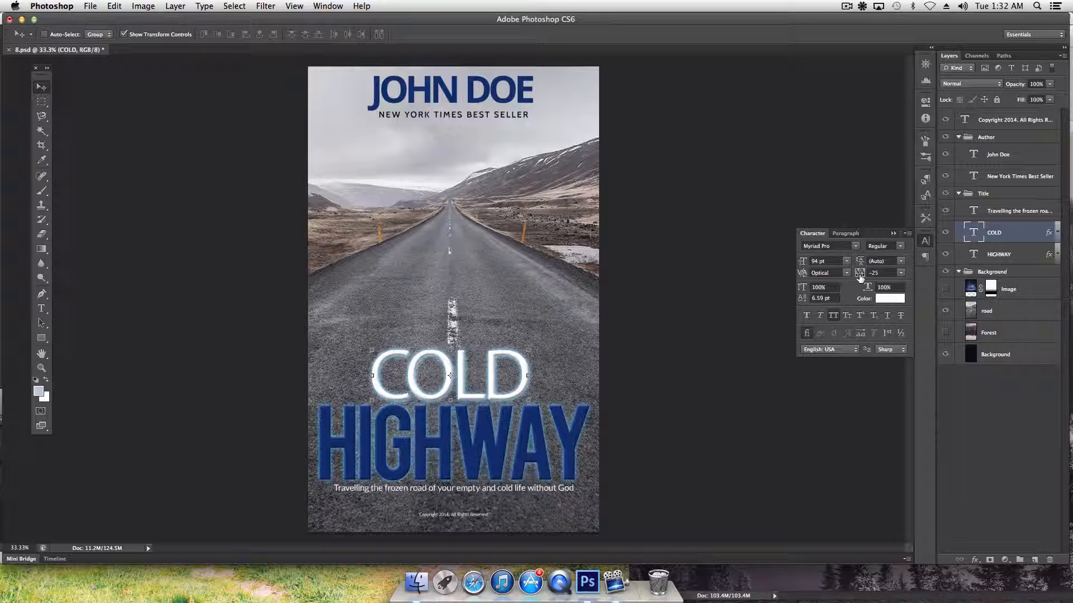
Try wider COLD tracking values of 35, 95 and 100
{"action": "left_click_drag", "start_coordinate": [859, 277], "coordinate": [861, 277]}
{"action": "type", "text": "35"}
{"action": "key", "text": "Return"}
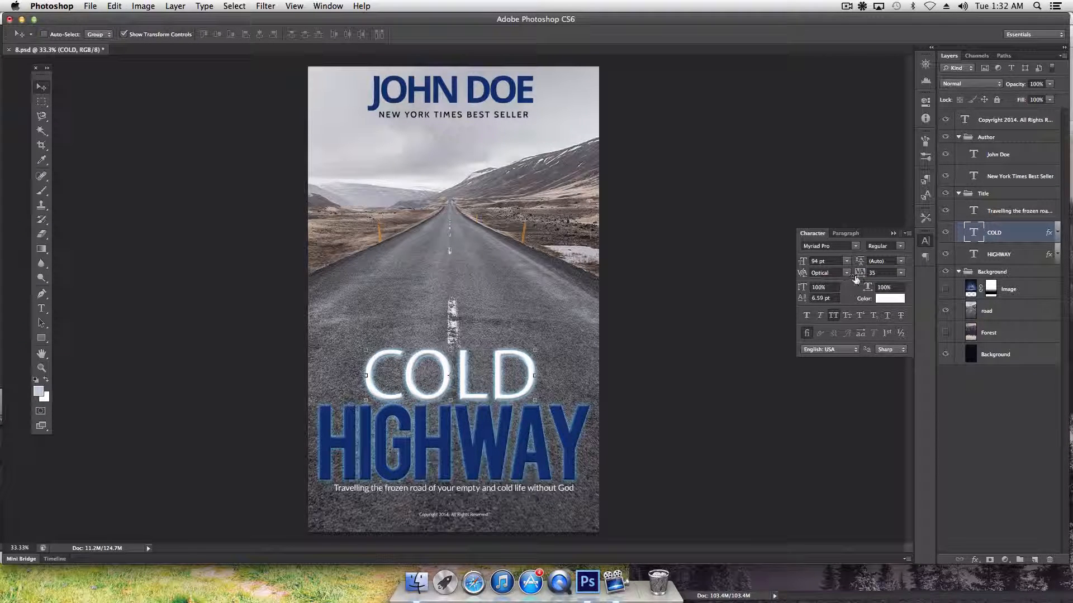
{"action": "left_click_drag", "start_coordinate": [861, 278], "coordinate": [861, 279]}
{"action": "left_click", "coordinate": [900, 273]}
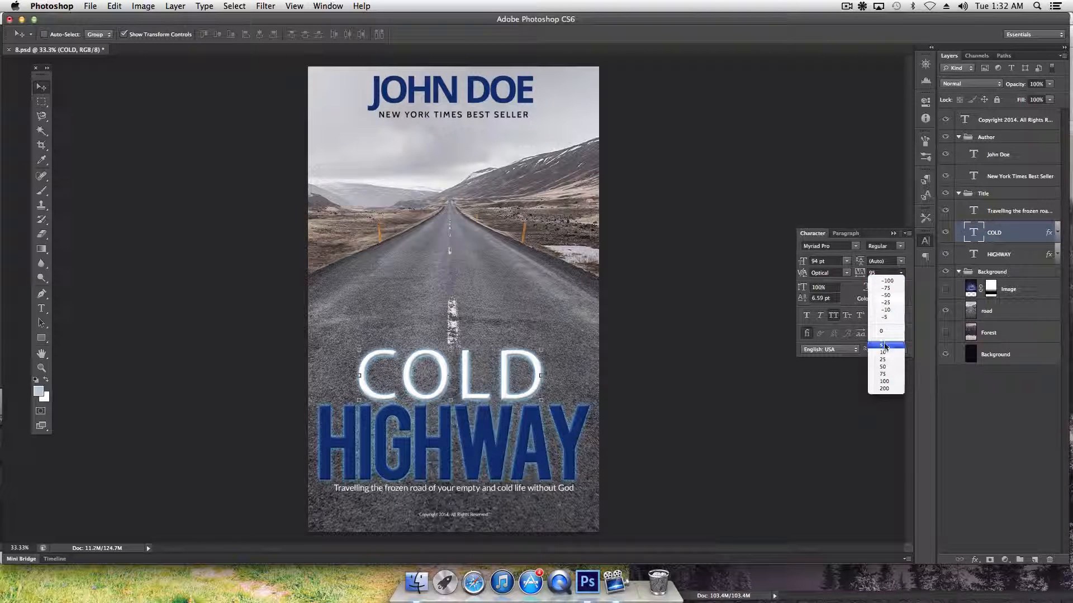
{"action": "left_click", "coordinate": [884, 381]}
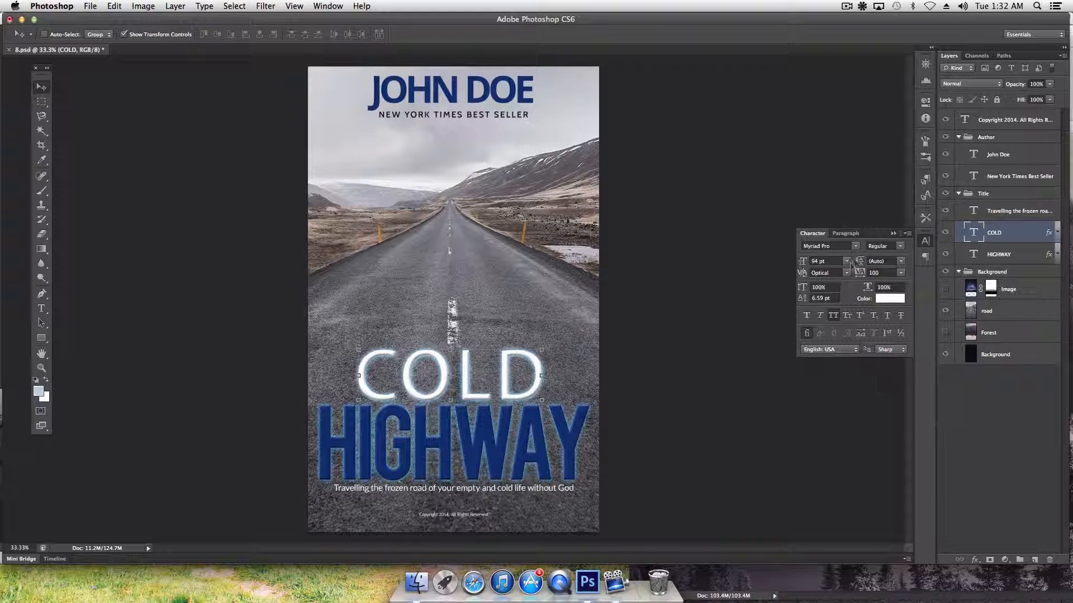
Enlarge COLD to 101 pt, hide the Image layer, and reset tracking to 0
{"action": "left_click_drag", "start_coordinate": [803, 264], "coordinate": [805, 265]}
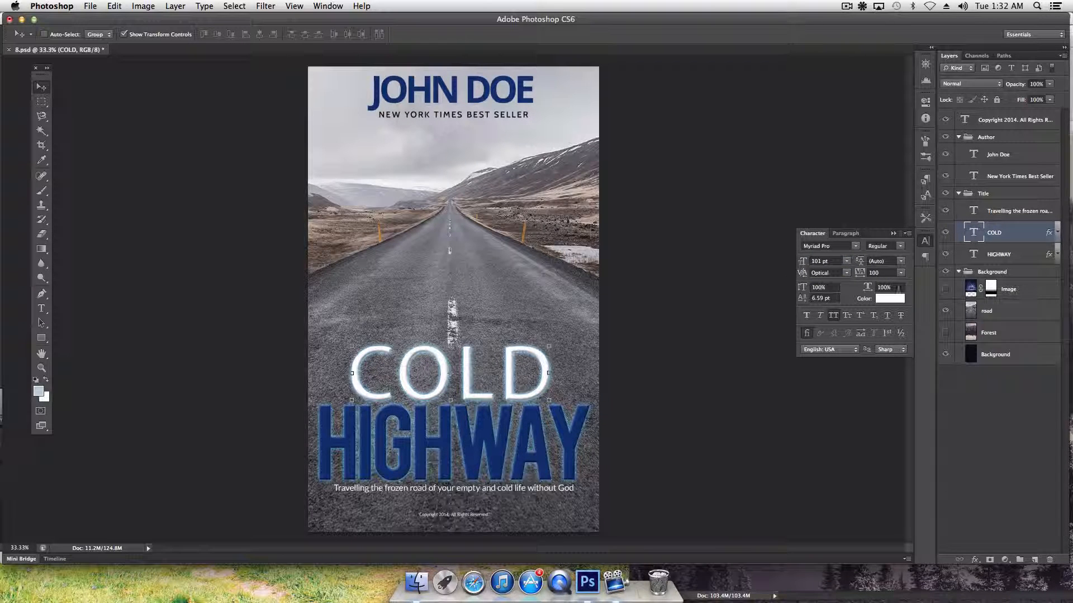
{"action": "left_click", "coordinate": [945, 289]}
{"action": "left_click", "coordinate": [861, 276]}
{"action": "type", "text": "0"}
{"action": "key", "text": "Return"}
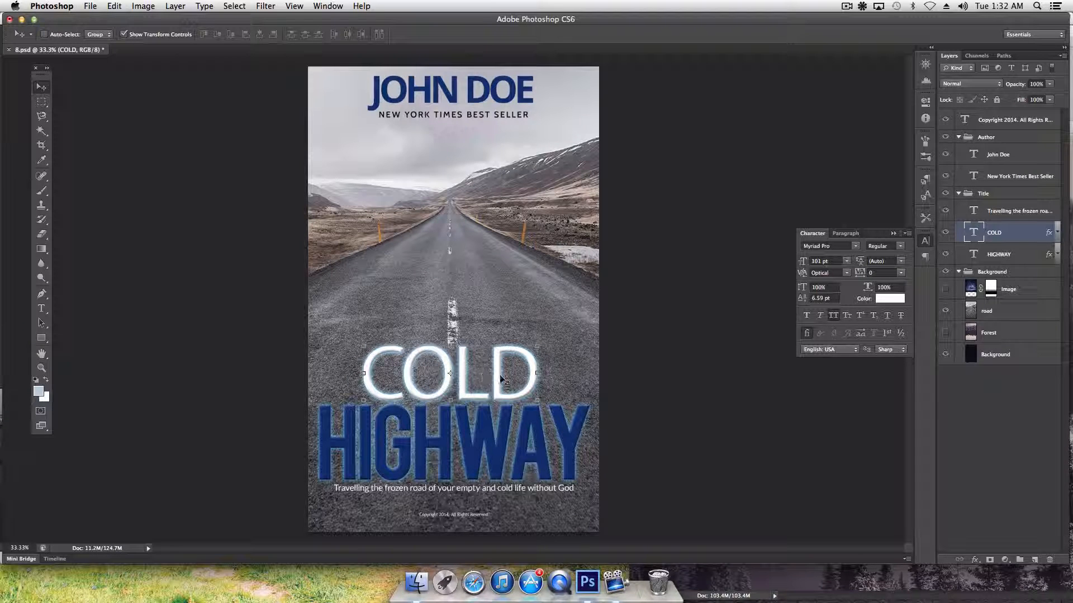